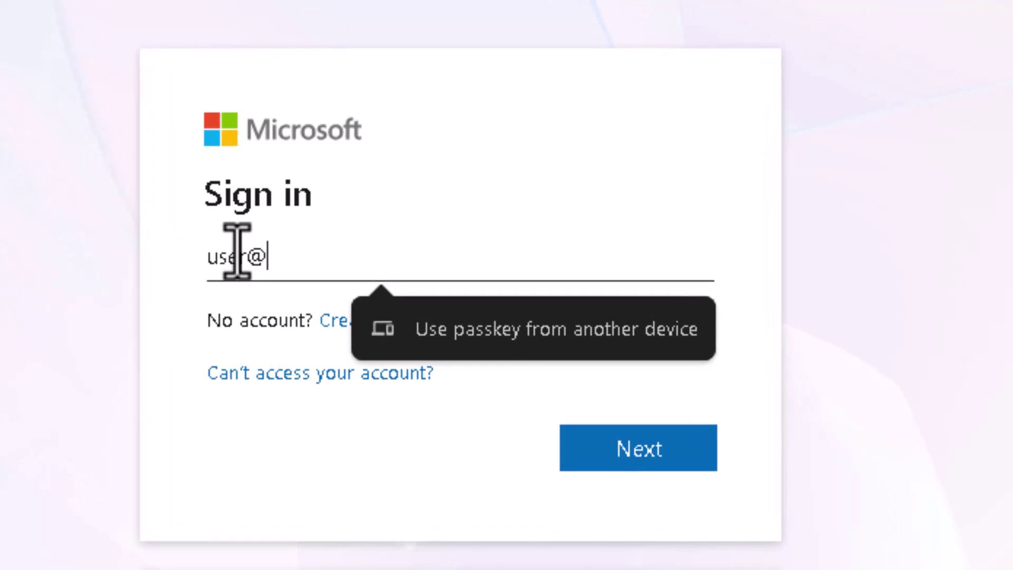
Enter the account e-mail and choose to sign in with a password
{"action": "type", "text": "MyCompany.com"}
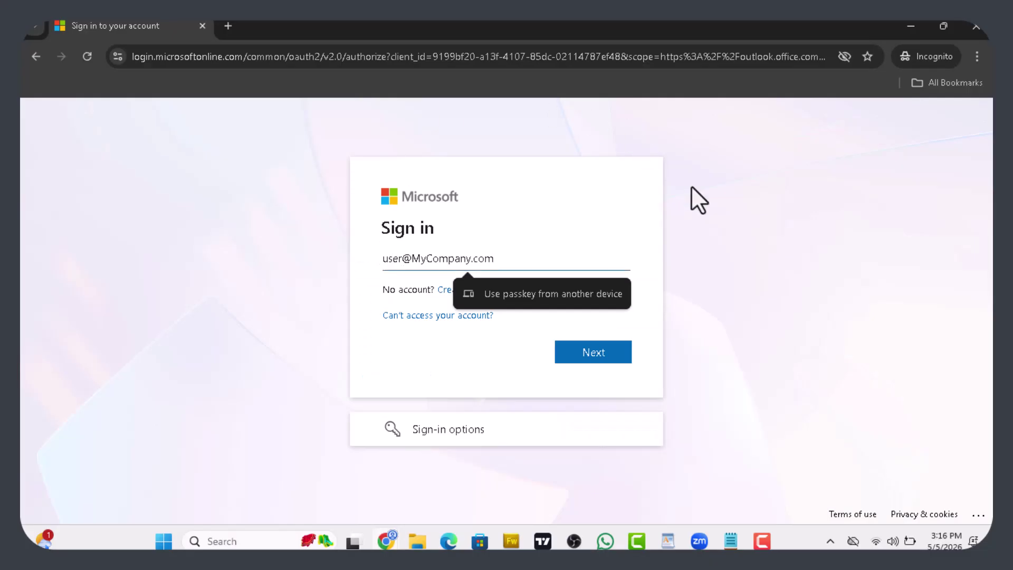
{"action": "left_click", "coordinate": [613, 355]}
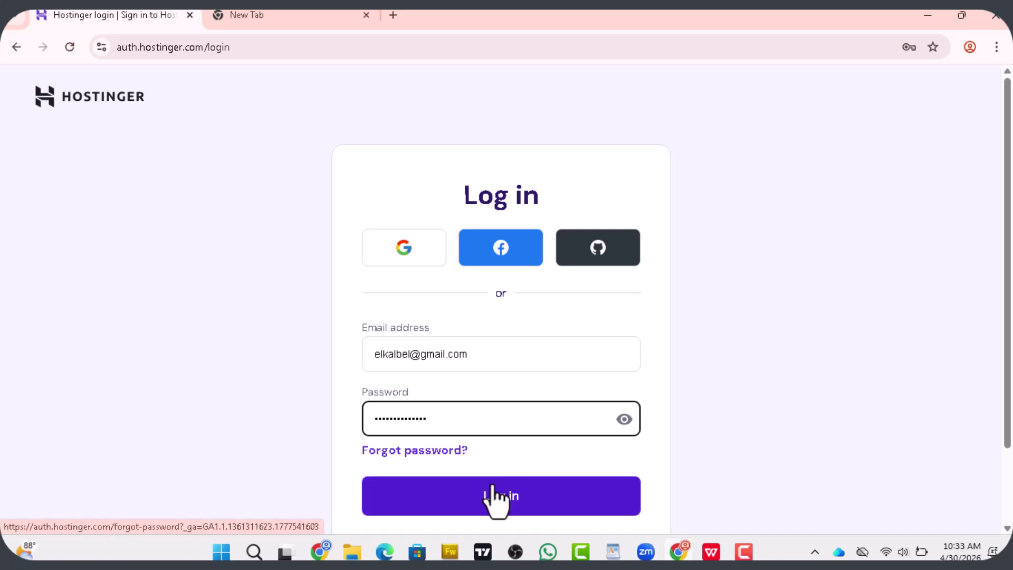
{"action": "left_click", "coordinate": [494, 498]}
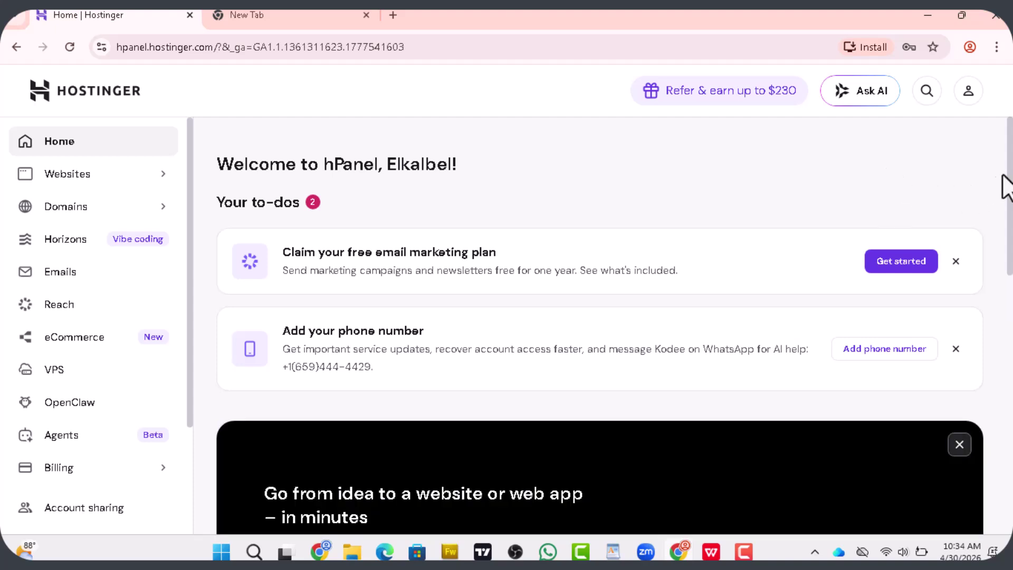
Go to admin.microsoft.com in the empty new Chrome tab
{"action": "left_click_drag", "start_coordinate": [1007, 159], "coordinate": [969, 123]}
{"action": "left_click", "coordinate": [281, 14]}
{"action": "type", "text": "admin"}
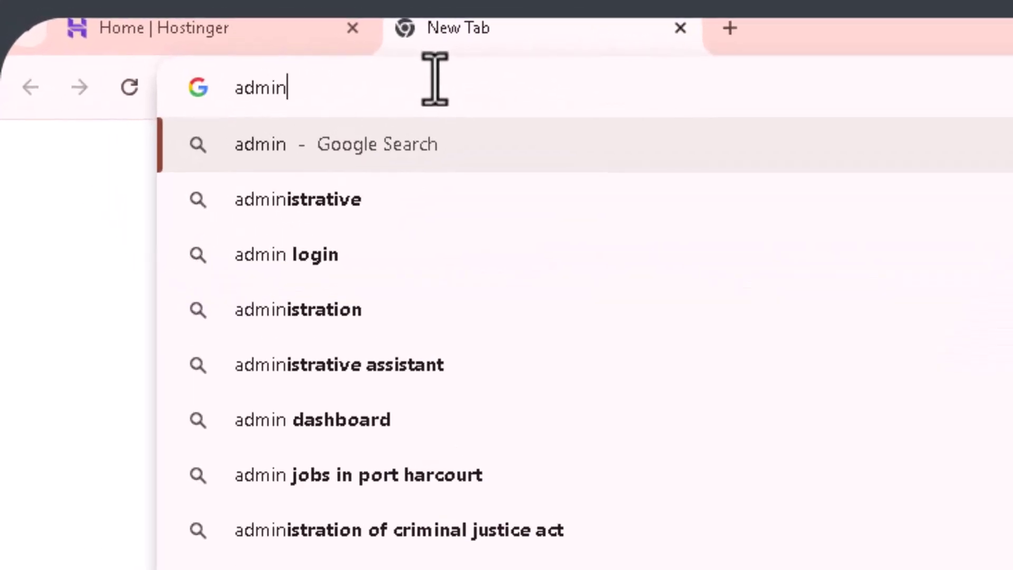
{"action": "type", "text": "."}
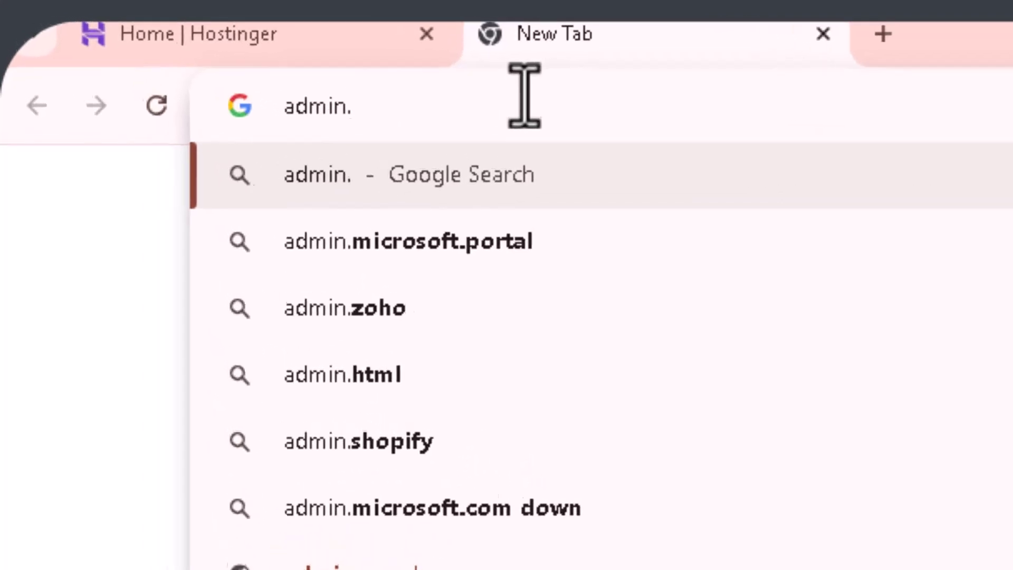
{"action": "type", "text": "mic"}
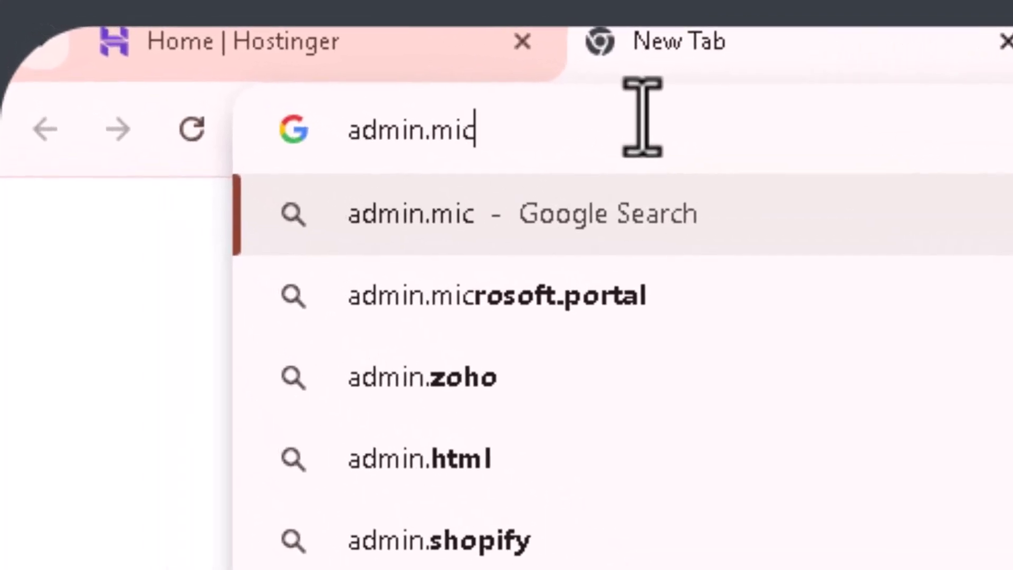
{"action": "type", "text": "rosoft.com"}
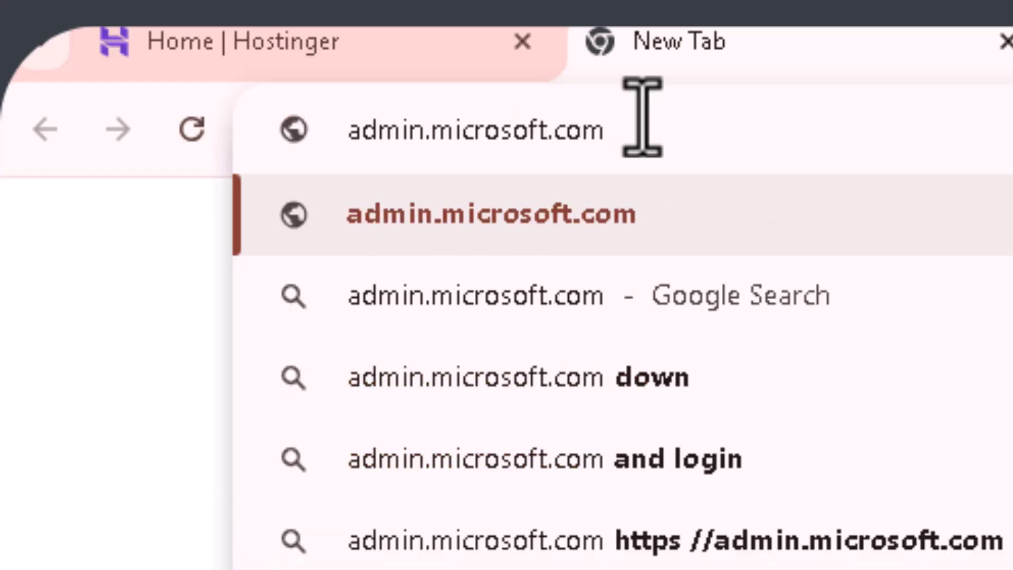
{"action": "key", "text": "Return"}
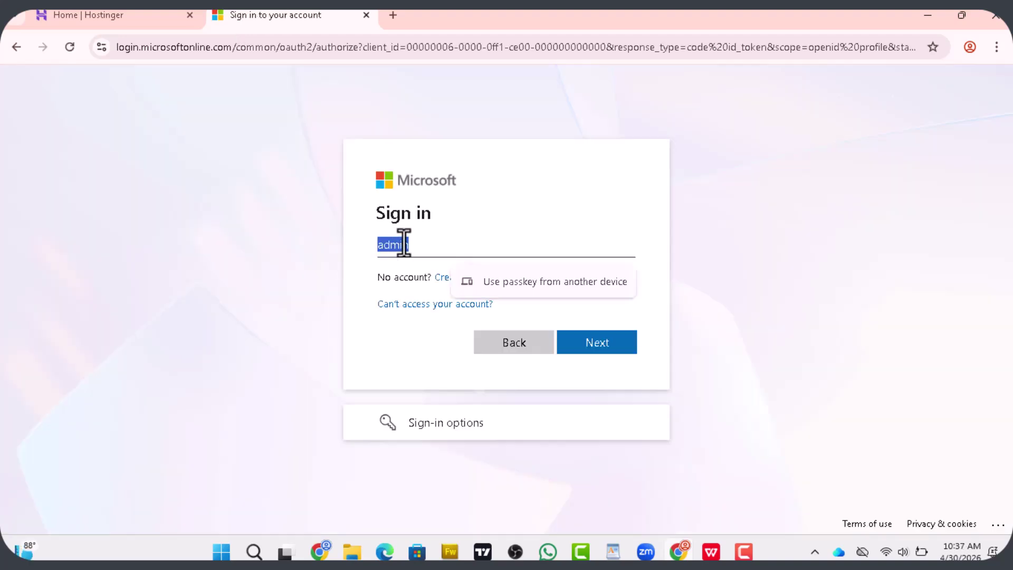
Paste the admin account e-mail into the sign-in field and submit it
{"action": "right_click", "coordinate": [396, 244]}
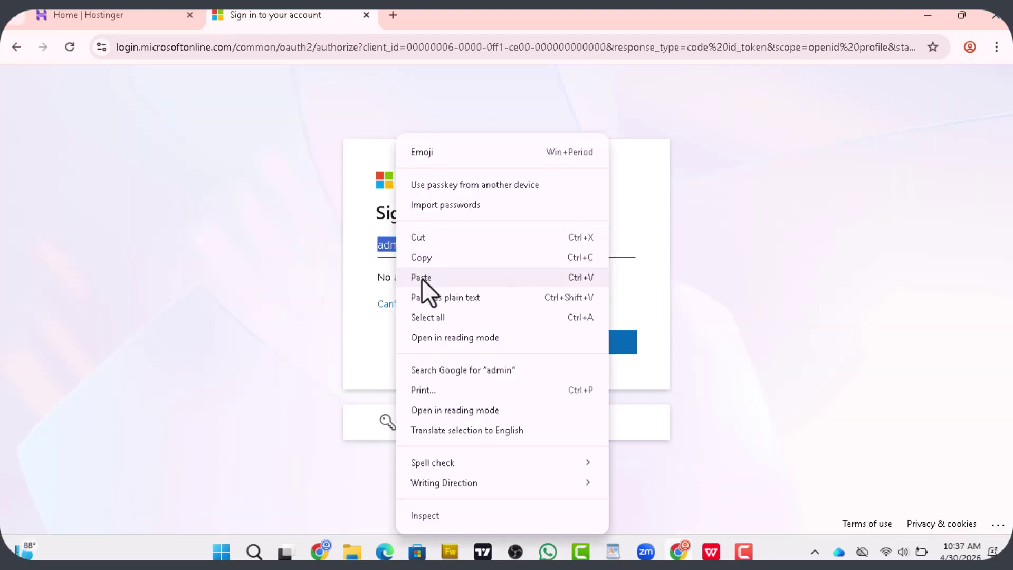
{"action": "left_click", "coordinate": [421, 277]}
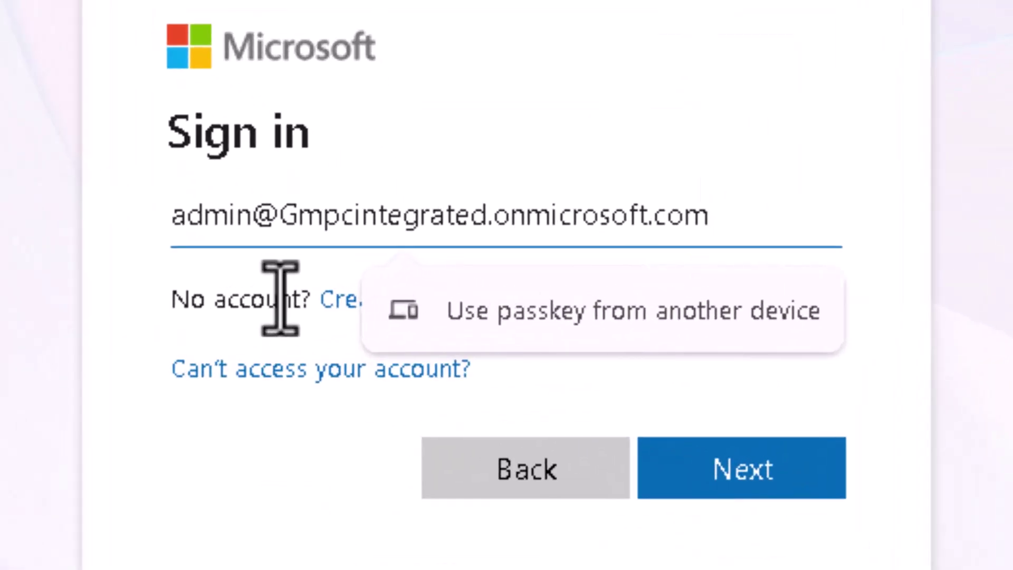
{"action": "left_click", "coordinate": [746, 469]}
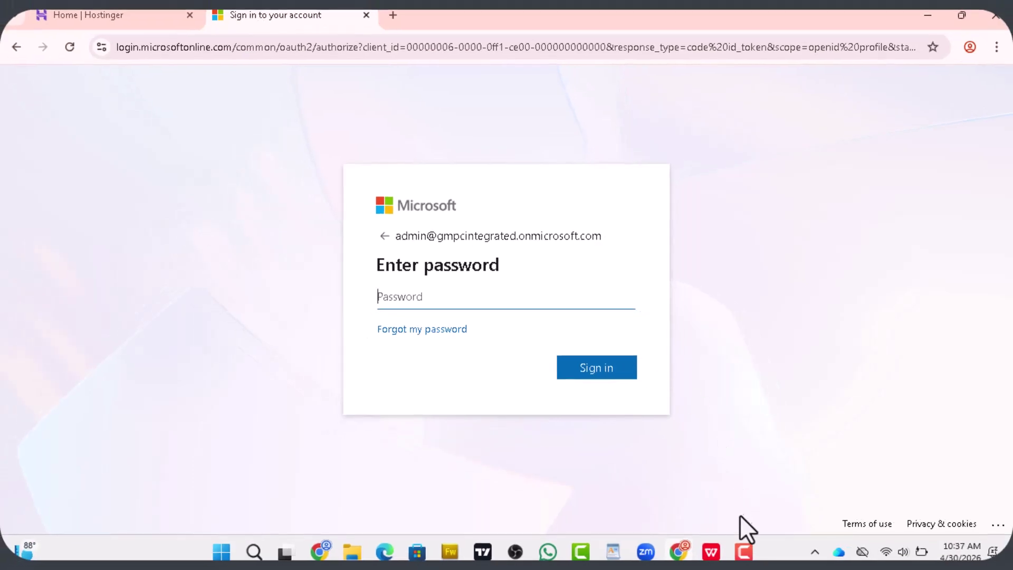
Sign in with the pasted password and verify by approving an Authenticator request
{"action": "right_click", "coordinate": [389, 298]}
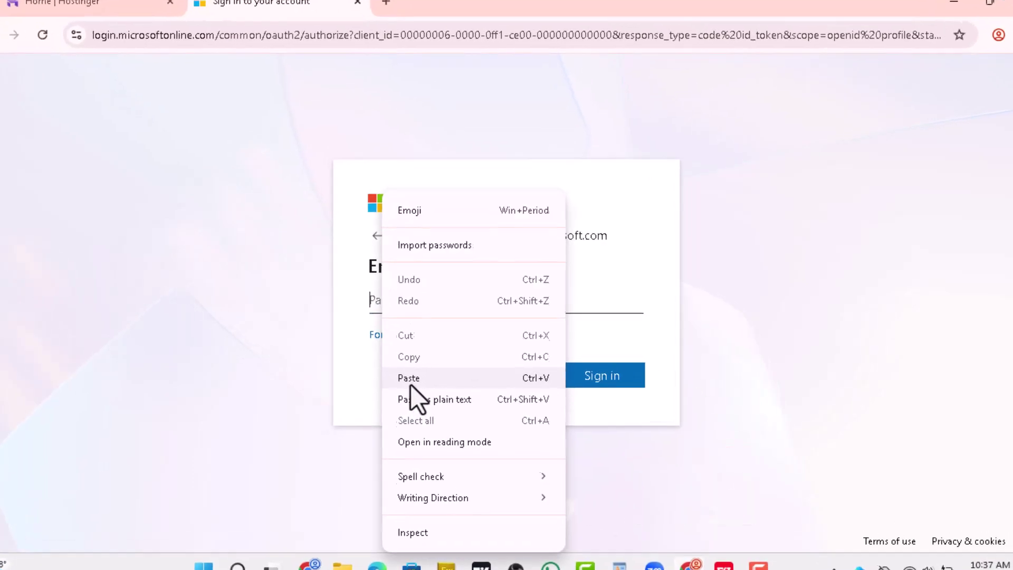
{"action": "left_click", "coordinate": [416, 373]}
{"action": "left_click", "coordinate": [661, 465]}
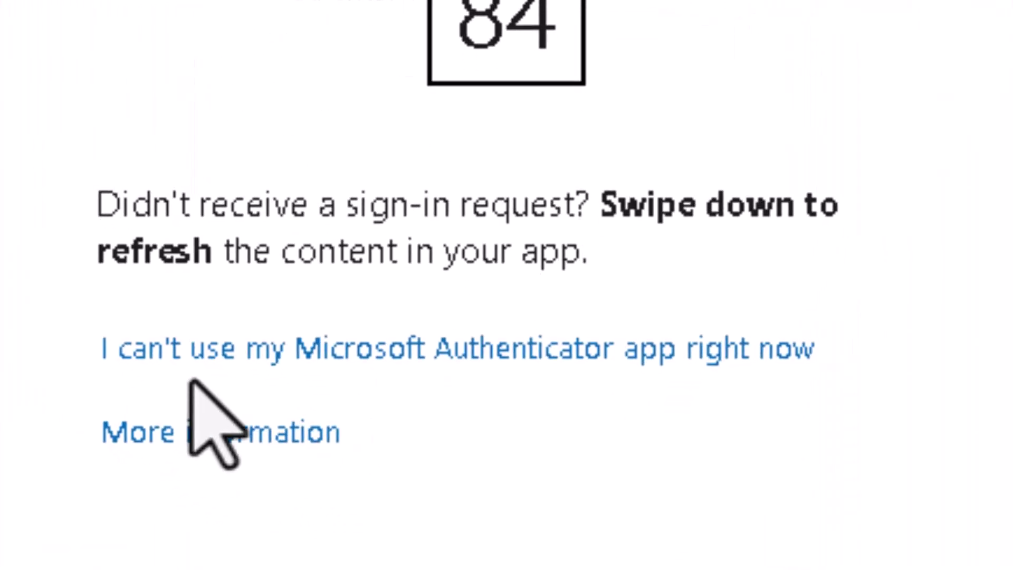
{"action": "left_click", "coordinate": [557, 349]}
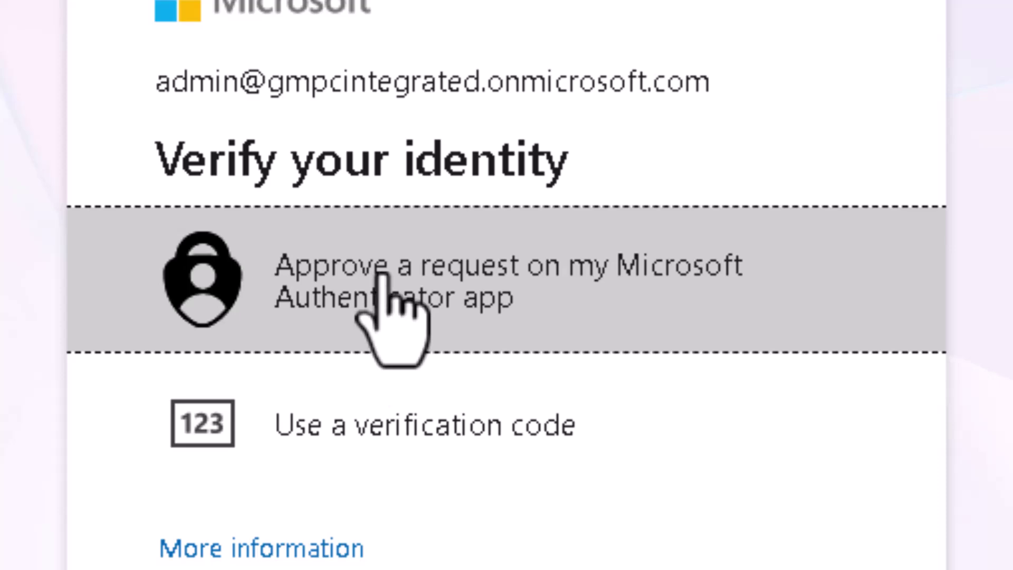
{"action": "left_click", "coordinate": [379, 276]}
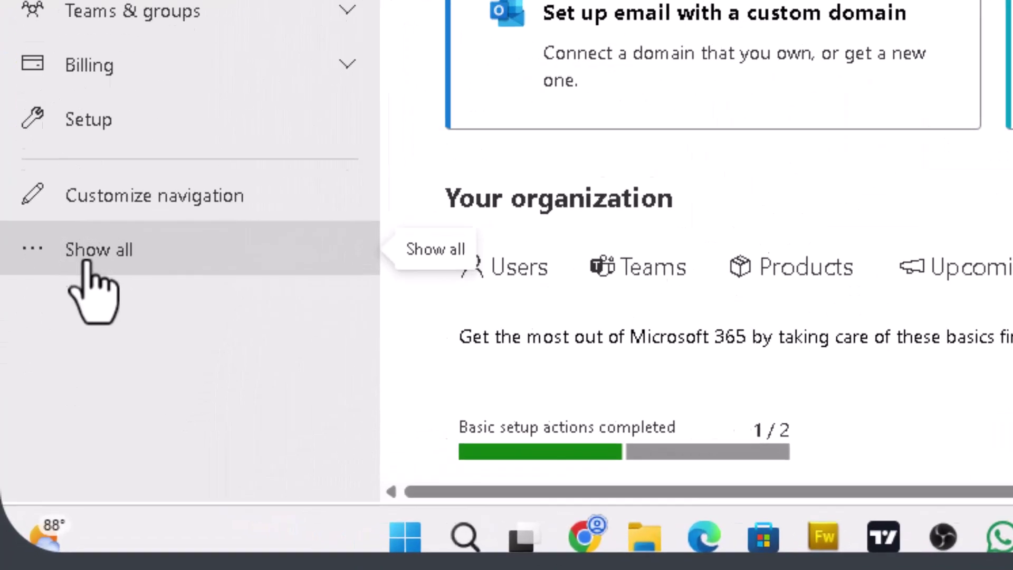
Show all navigation sections and go to Settings > Domains
{"action": "left_click", "coordinate": [86, 258]}
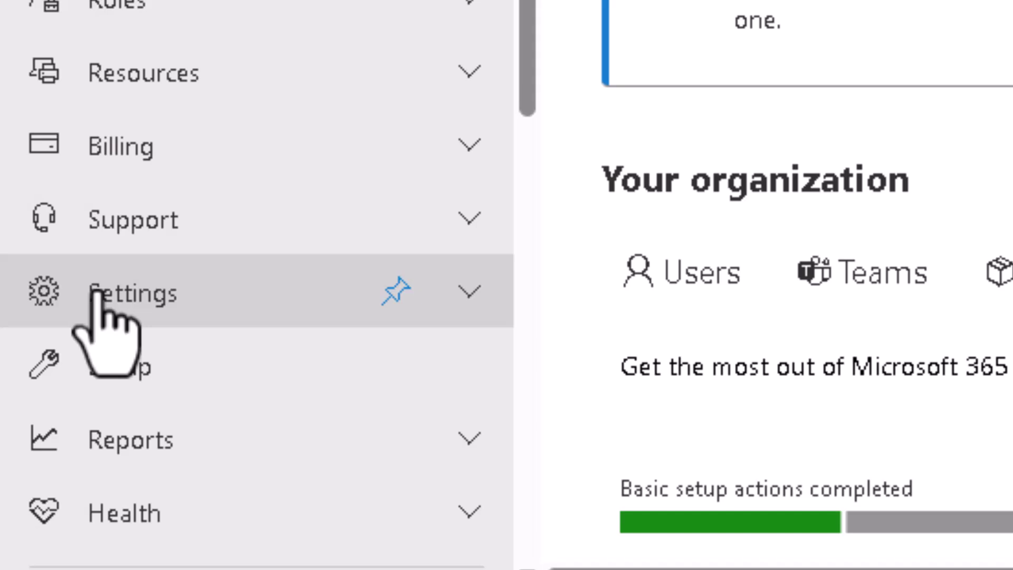
{"action": "left_click", "coordinate": [470, 309]}
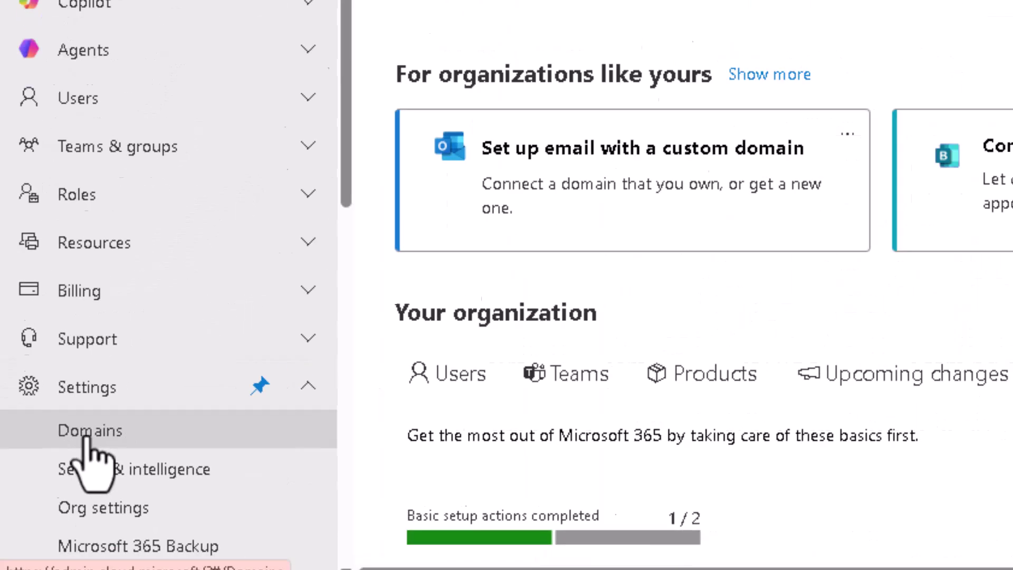
{"action": "left_click", "coordinate": [203, 416]}
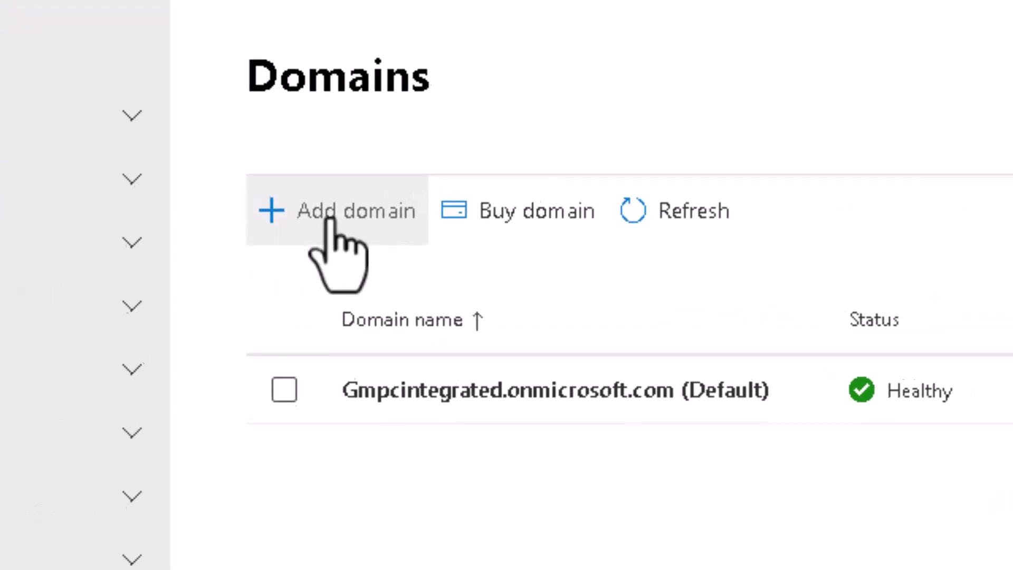
Add the domain gmpcltd.com and confirm using it
{"action": "left_click", "coordinate": [302, 216]}
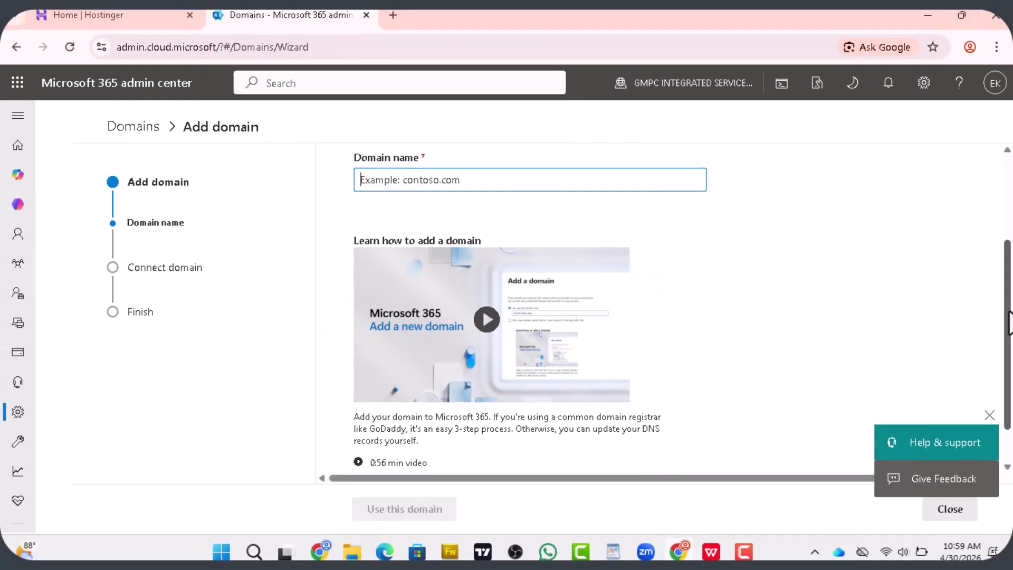
{"action": "type", "text": "gmpcltd.com"}
{"action": "left_click_drag", "start_coordinate": [1008, 277], "coordinate": [1006, 369]}
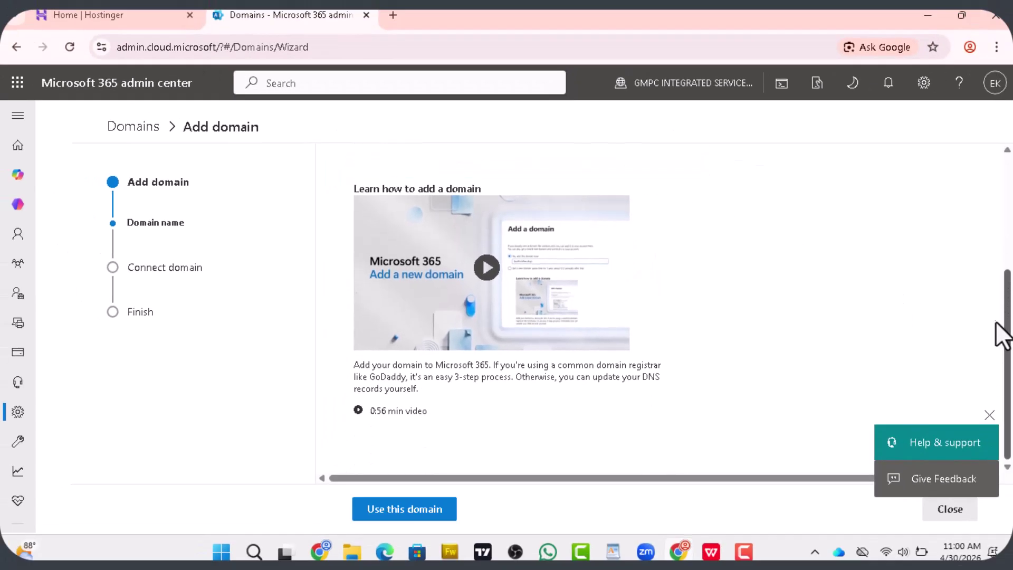
{"action": "scroll", "coordinate": [996, 337], "scroll_direction": "up", "scroll_amount": 5}
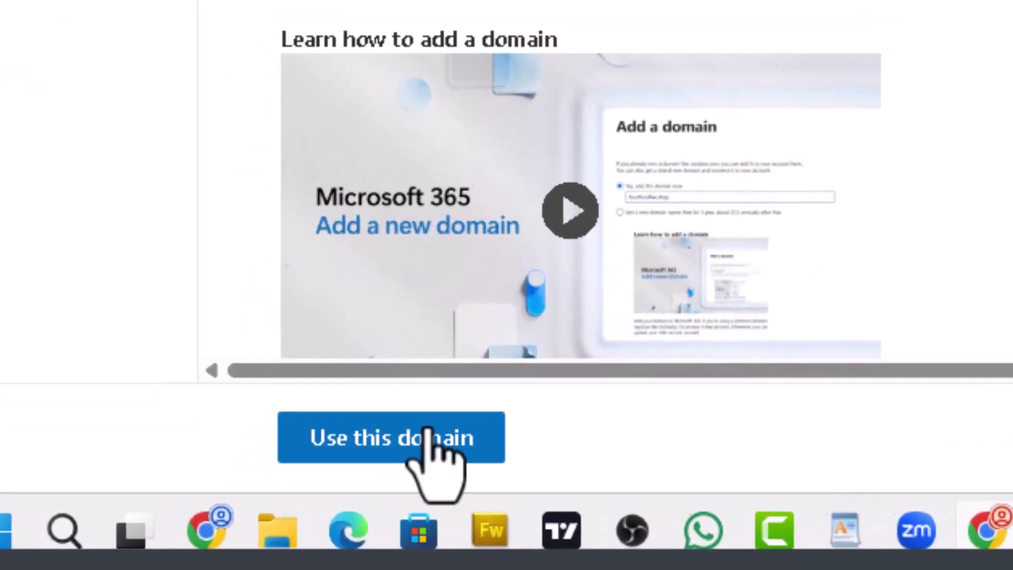
{"action": "left_click", "coordinate": [312, 466]}
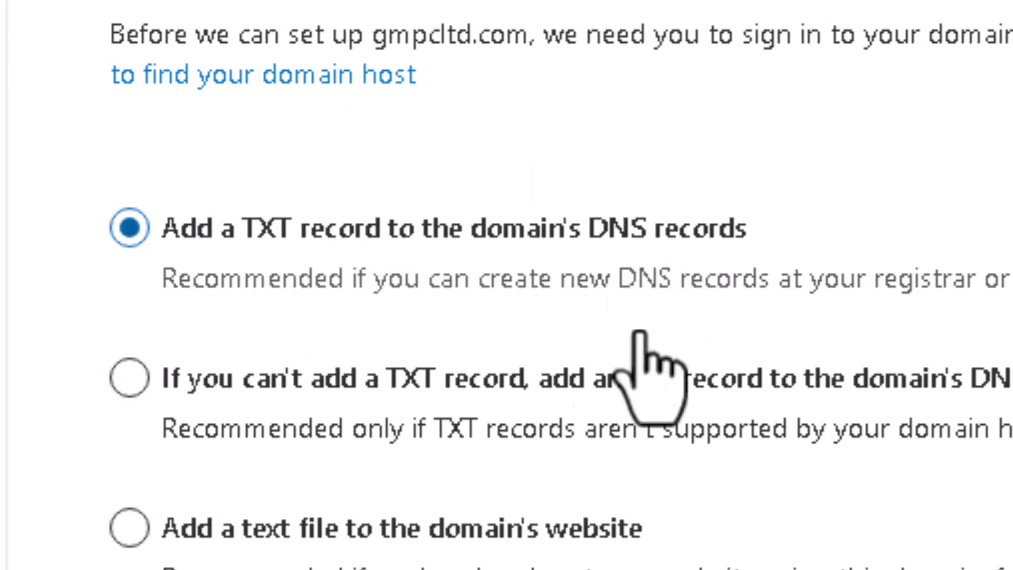
Choose TXT-record verification and review the required TXT record (name @, TTL 3600)
{"action": "left_click", "coordinate": [158, 430]}
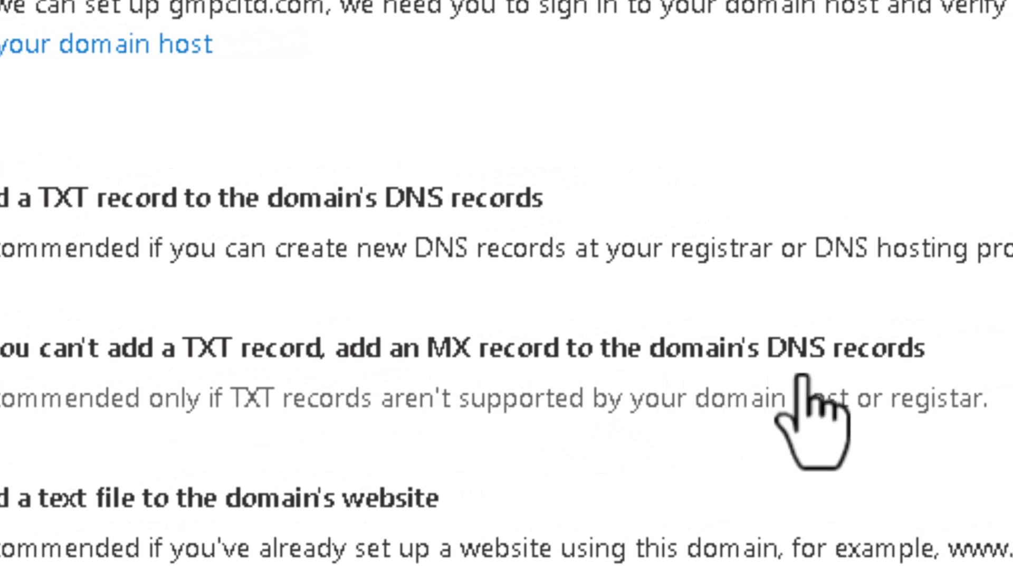
{"action": "left_click", "coordinate": [297, 519]}
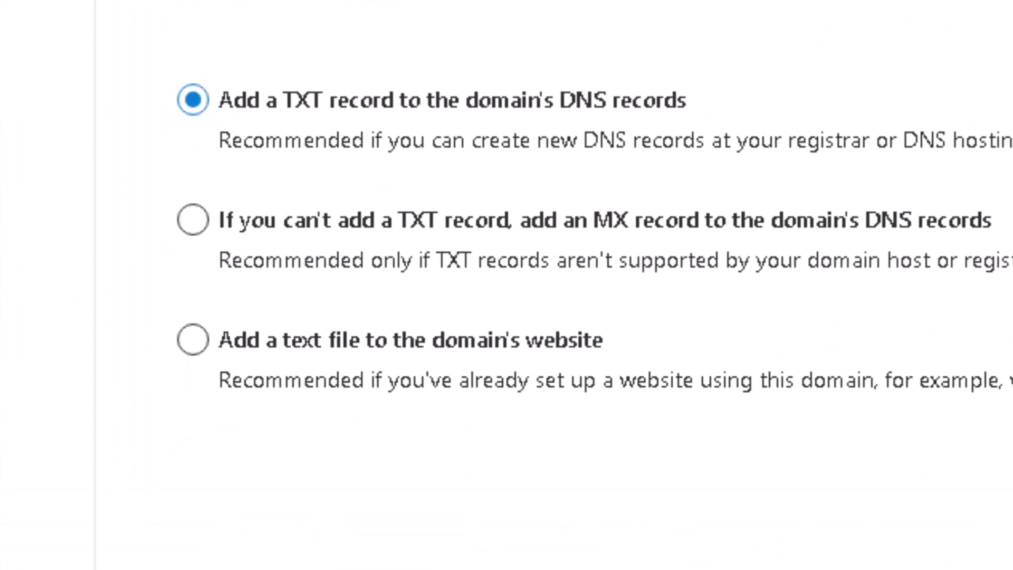
{"action": "left_click", "coordinate": [455, 509]}
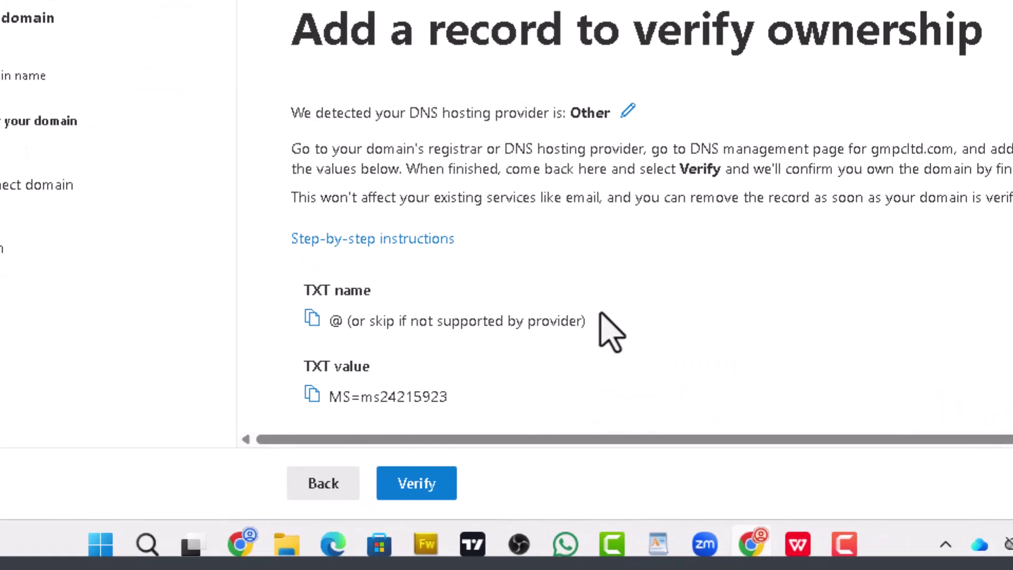
{"action": "scroll", "coordinate": [602, 315], "scroll_direction": "down", "scroll_amount": 5}
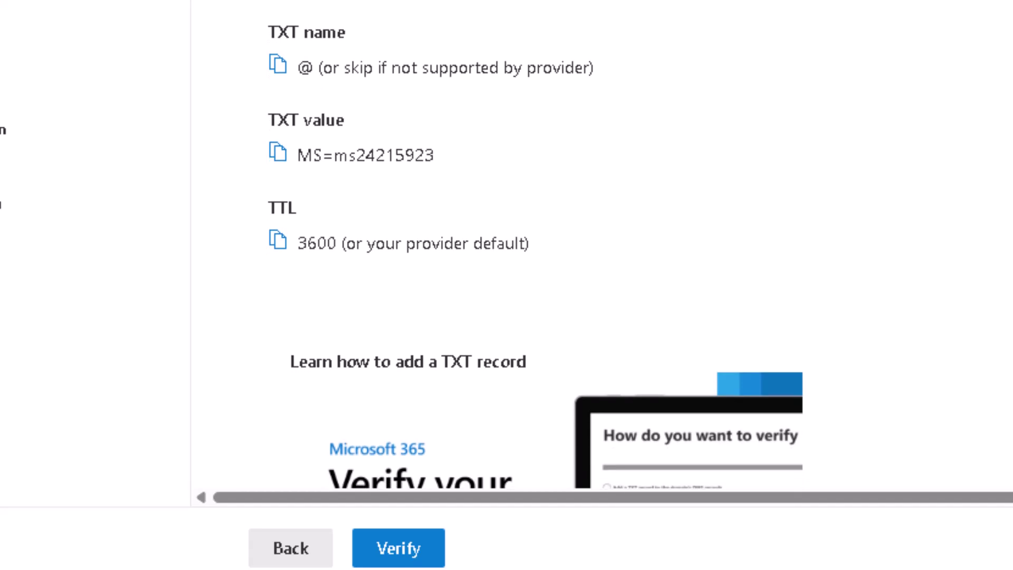
{"action": "scroll", "coordinate": [535, 253], "scroll_direction": "down", "scroll_amount": 1}
{"action": "scroll", "coordinate": [606, 451], "scroll_direction": "down", "scroll_amount": 1}
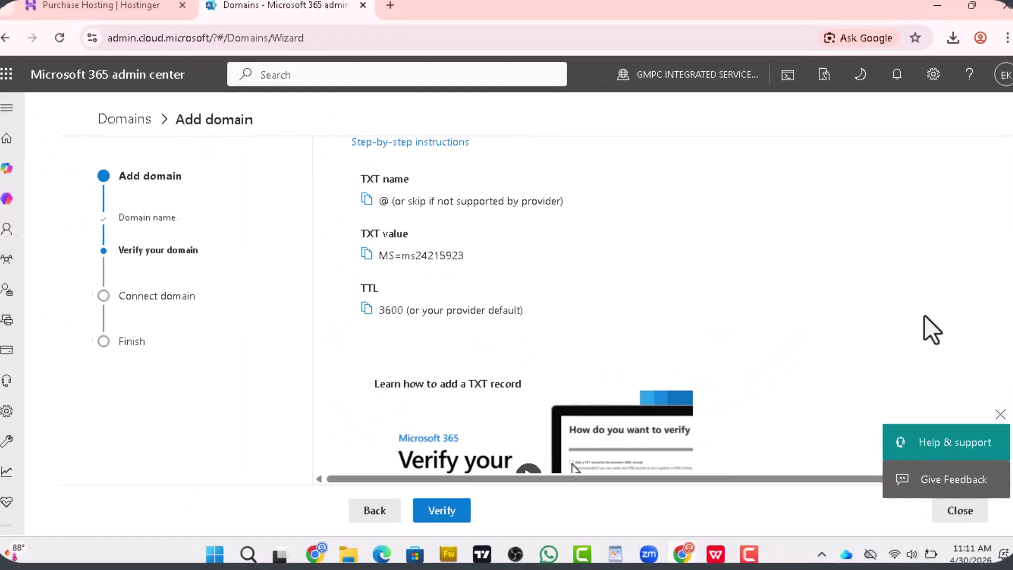
{"action": "left_click", "coordinate": [107, 14]}
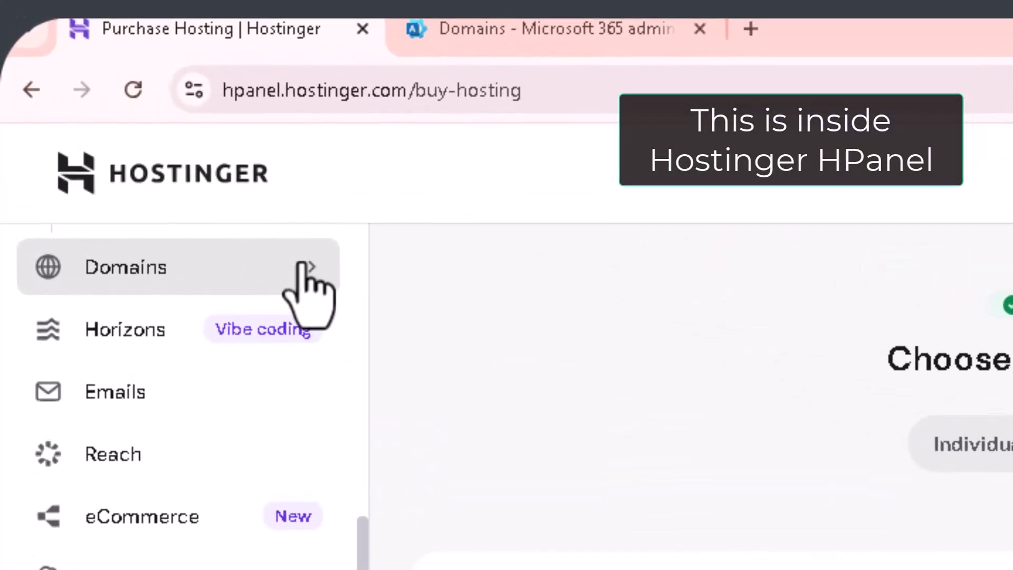
Open the DNS zone editor for gmpcltd.com from the domain portfolio
{"action": "left_click", "coordinate": [303, 266]}
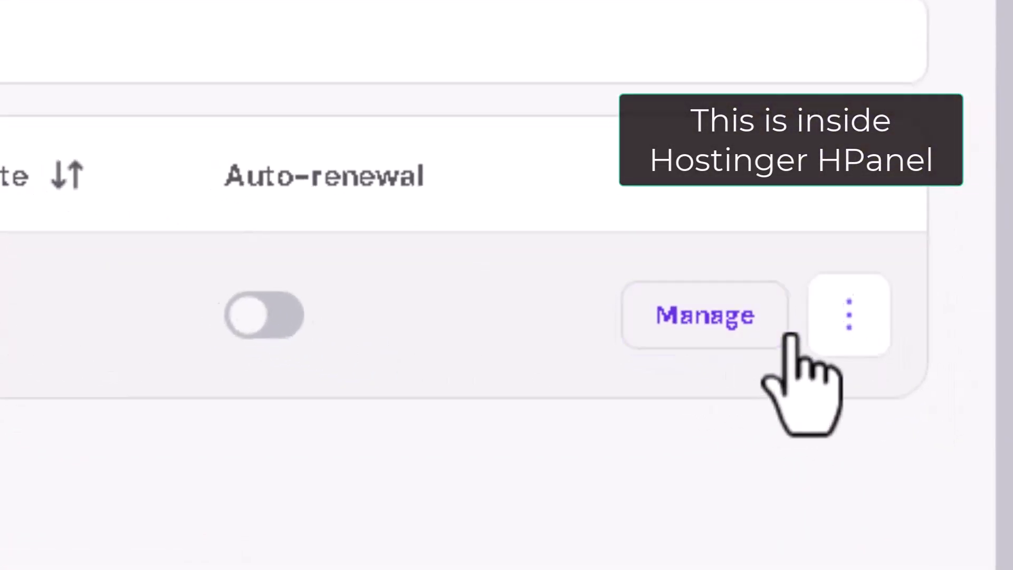
{"action": "left_click", "coordinate": [874, 256]}
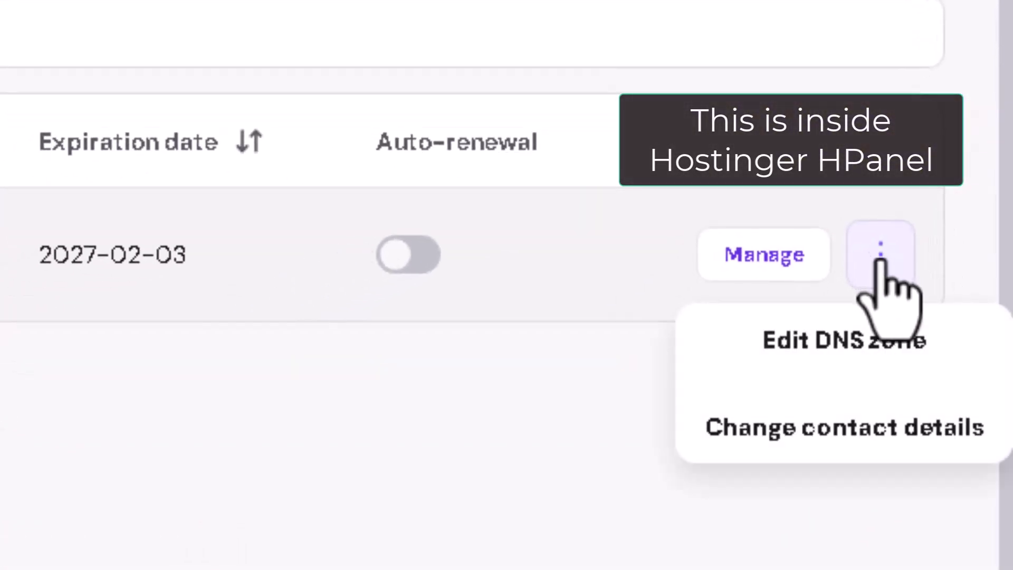
{"action": "left_click", "coordinate": [801, 343]}
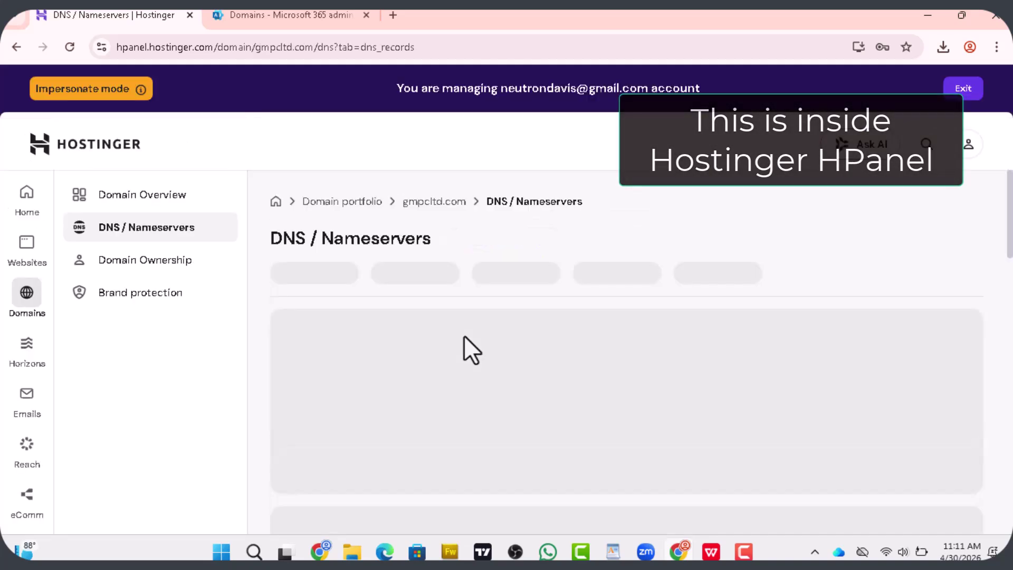
{"action": "left_click_drag", "start_coordinate": [1009, 231], "coordinate": [1009, 315]}
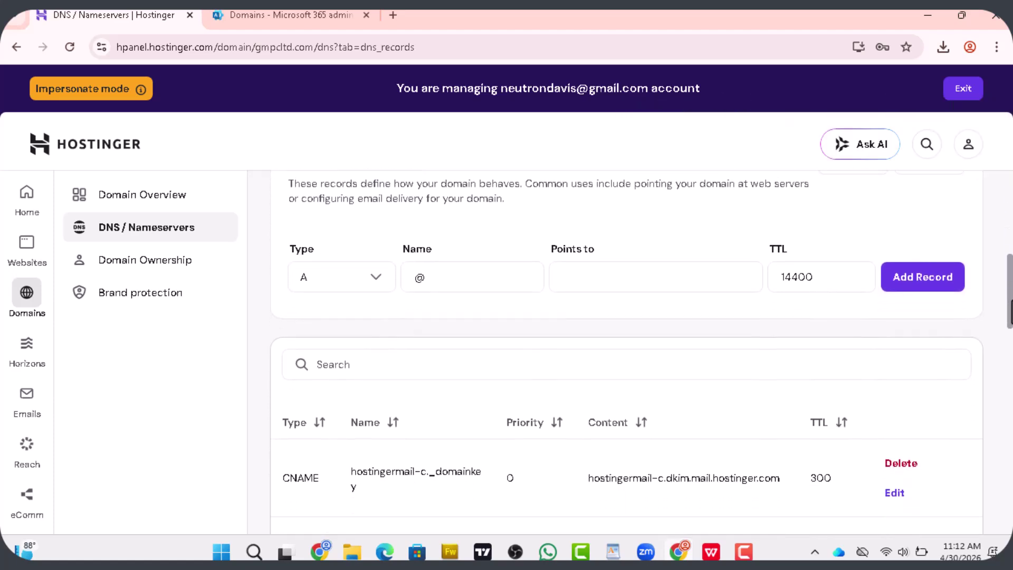
Start a TXT record holding the pasted Microsoft MS= verification value
{"action": "left_click", "coordinate": [341, 287]}
{"action": "scroll", "coordinate": [392, 448], "scroll_direction": "down", "scroll_amount": 1}
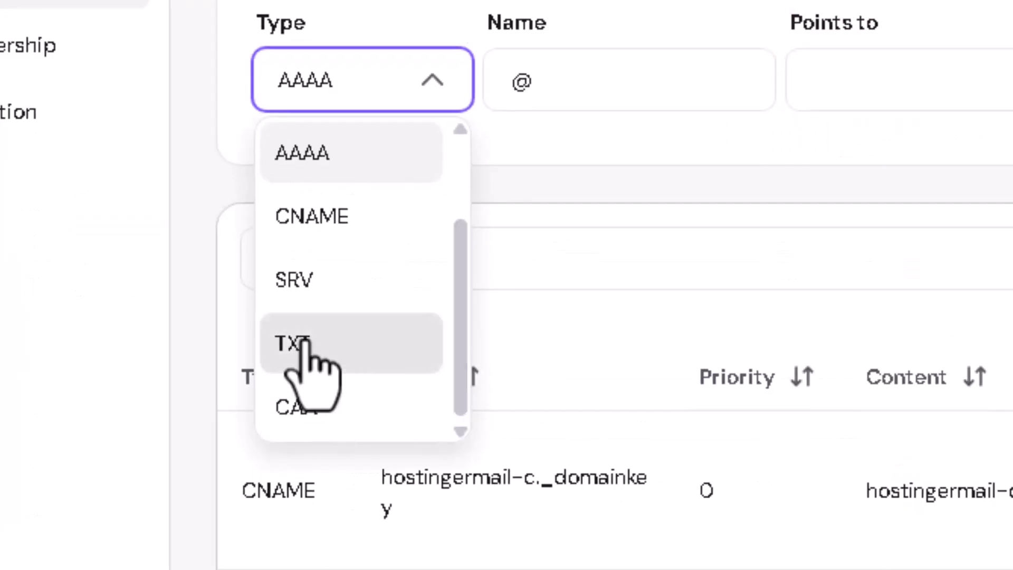
{"action": "left_click", "coordinate": [304, 342]}
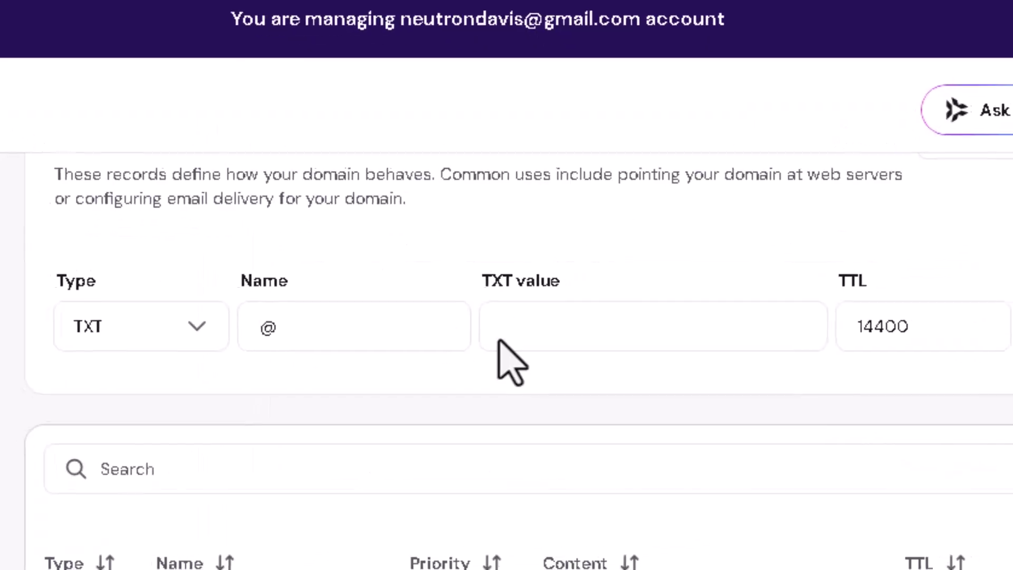
{"action": "left_click", "coordinate": [595, 257]}
{"action": "right_click", "coordinate": [595, 257]}
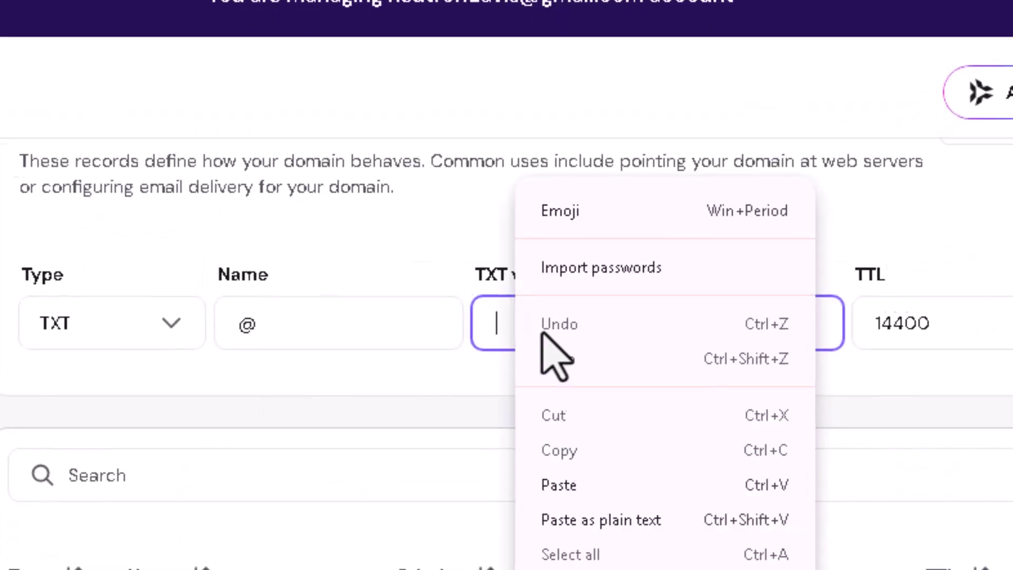
{"action": "left_click", "coordinate": [580, 521]}
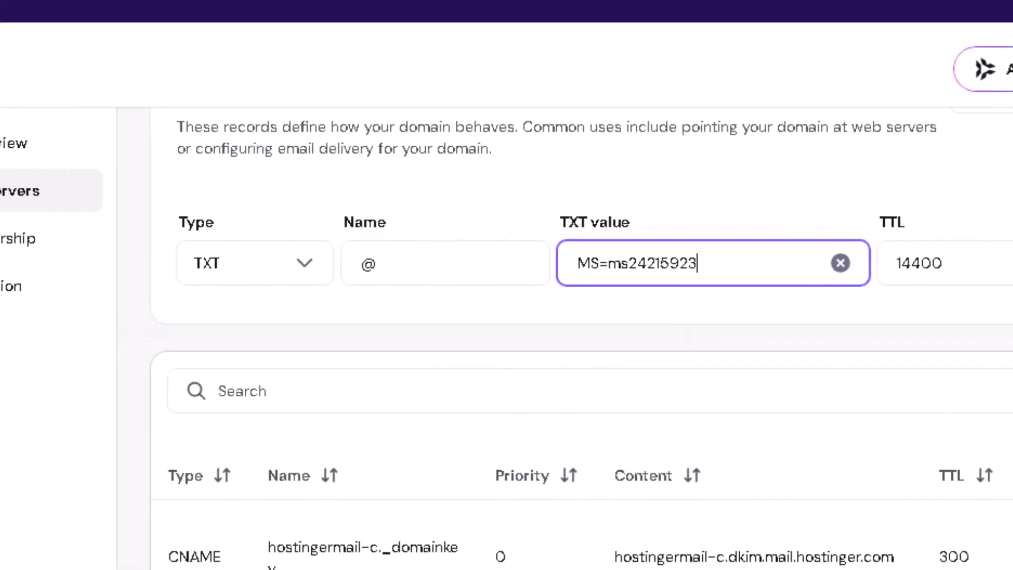
{"action": "left_click", "coordinate": [290, 15]}
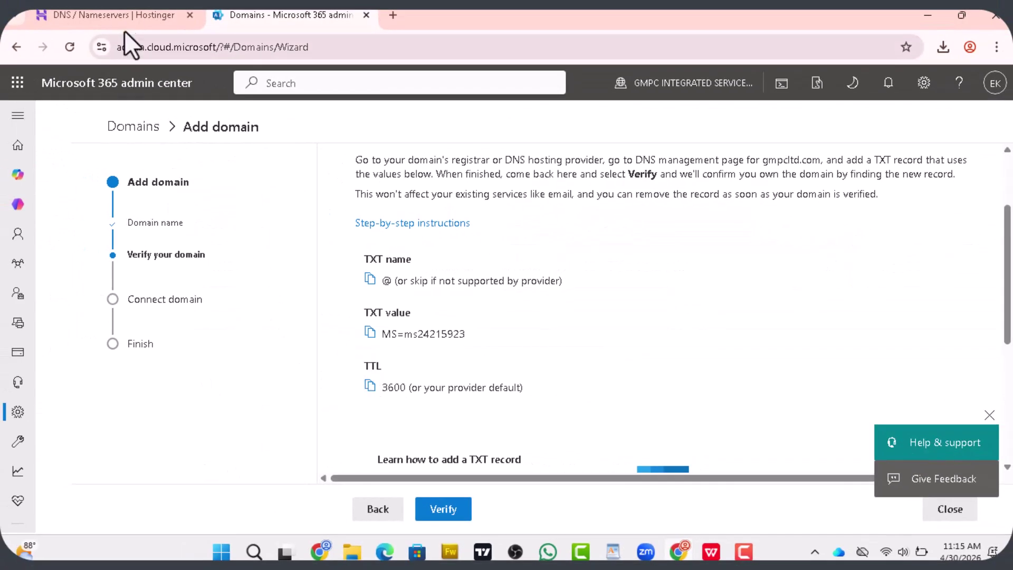
{"action": "left_click", "coordinate": [113, 15]}
Change the record's TTL from 14400 to 3600 and add the record
{"action": "double_click", "coordinate": [814, 275]}
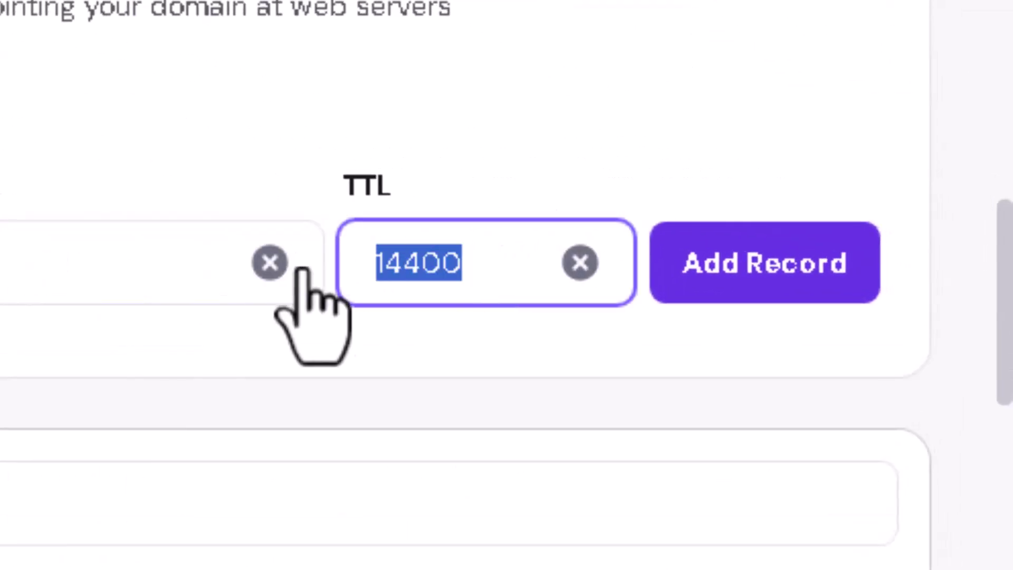
{"action": "right_click", "coordinate": [422, 280]}
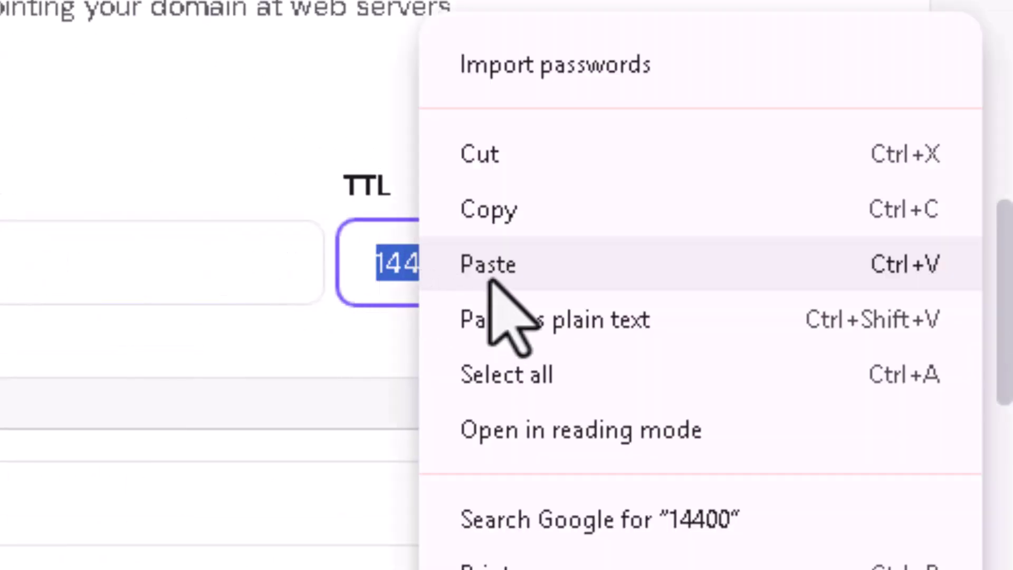
{"action": "left_click", "coordinate": [489, 263]}
{"action": "left_click", "coordinate": [736, 264]}
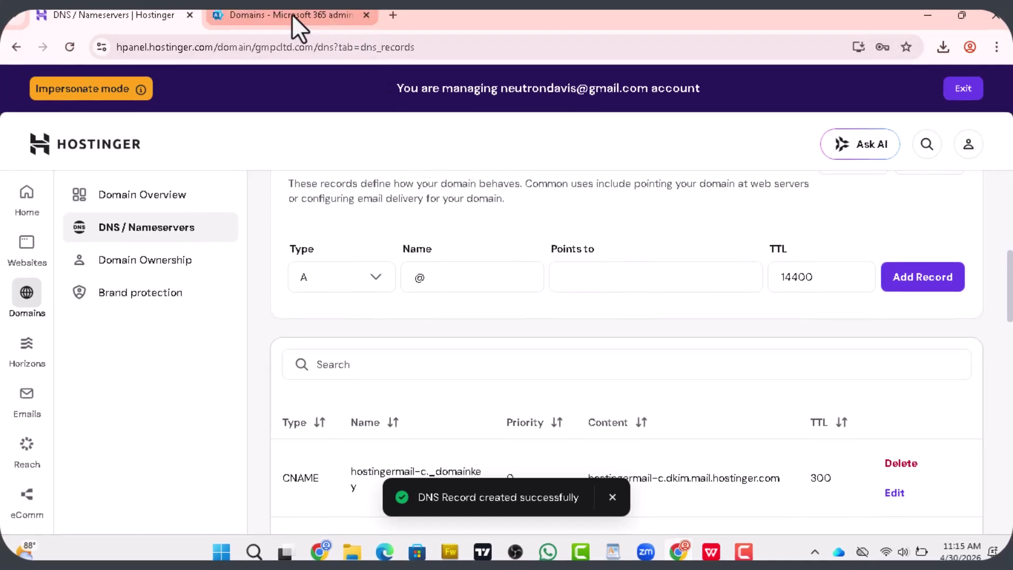
Back in the Microsoft 365 domain setup, run verification for gmpcltd.com
{"action": "mouse_move", "coordinate": [292, 14]}
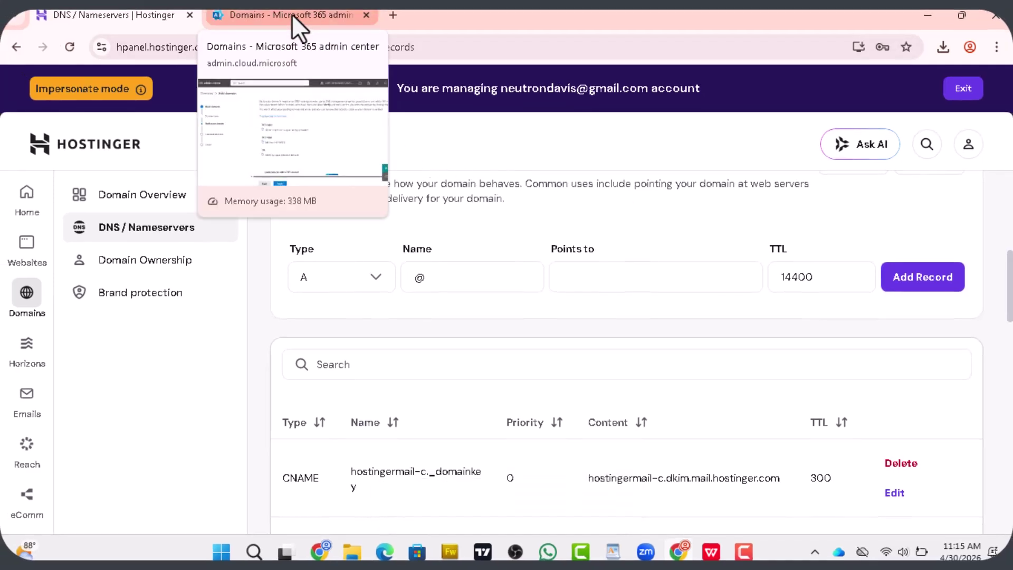
{"action": "left_click", "coordinate": [292, 13]}
{"action": "left_click_drag", "start_coordinate": [1007, 269], "coordinate": [1008, 317]}
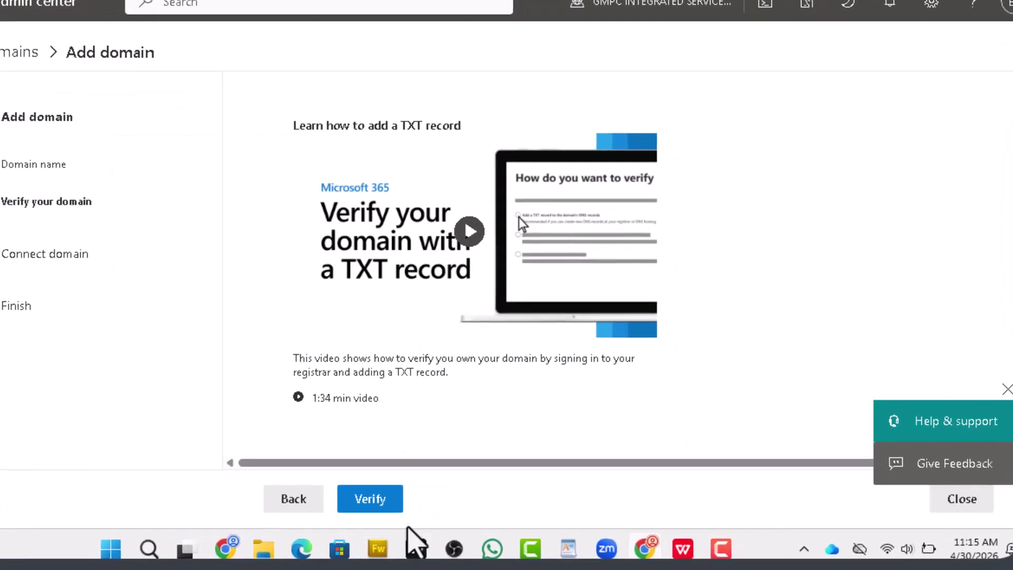
{"action": "left_click", "coordinate": [371, 500]}
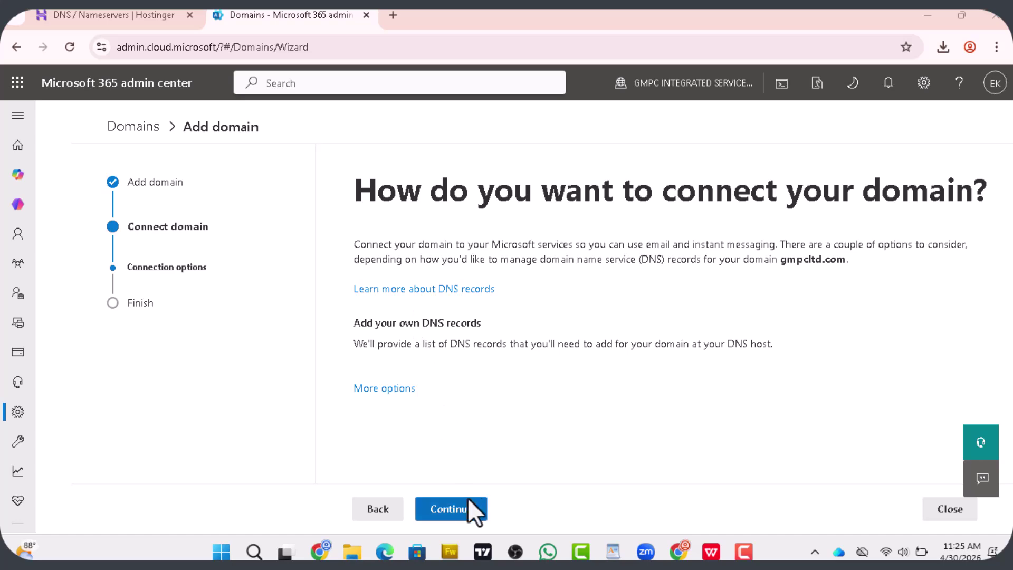
List the required DNS records and expand the MX record for gmpcltd-com.mail.protection.outlook.com
{"action": "left_click", "coordinate": [457, 506]}
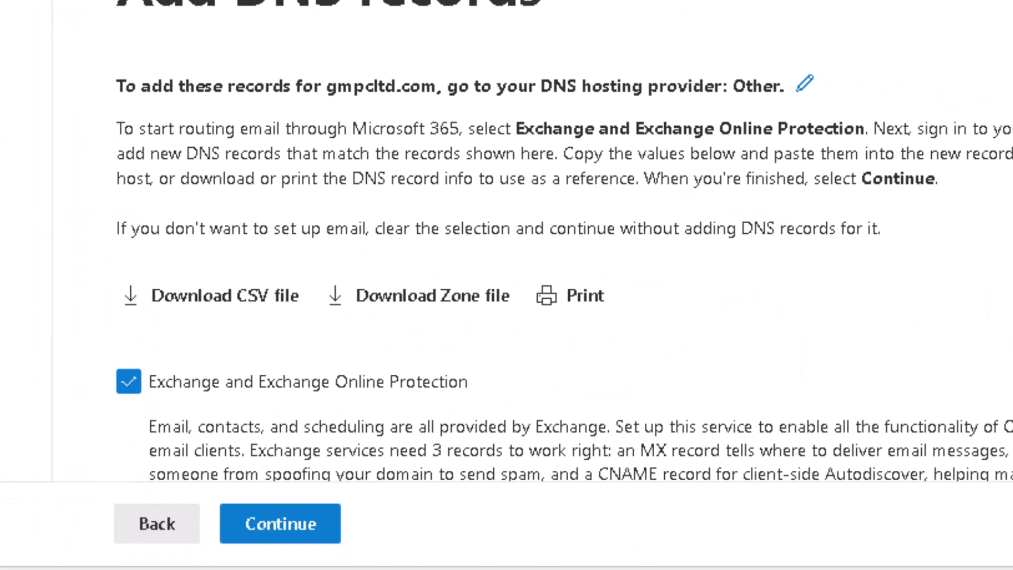
{"action": "scroll", "coordinate": [564, 240], "scroll_direction": "down", "scroll_amount": 6}
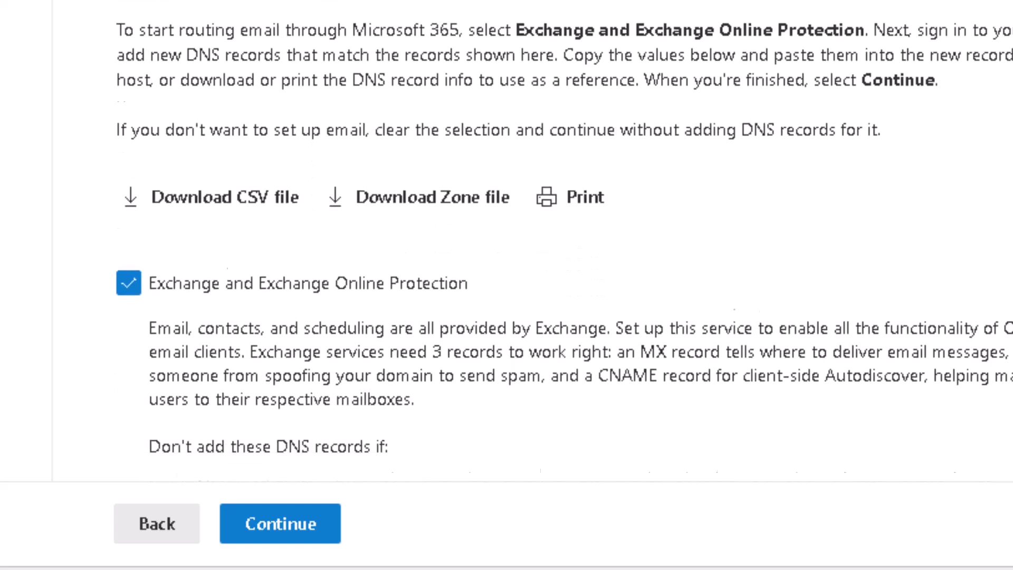
{"action": "scroll", "coordinate": [564, 241], "scroll_direction": "down", "scroll_amount": 4}
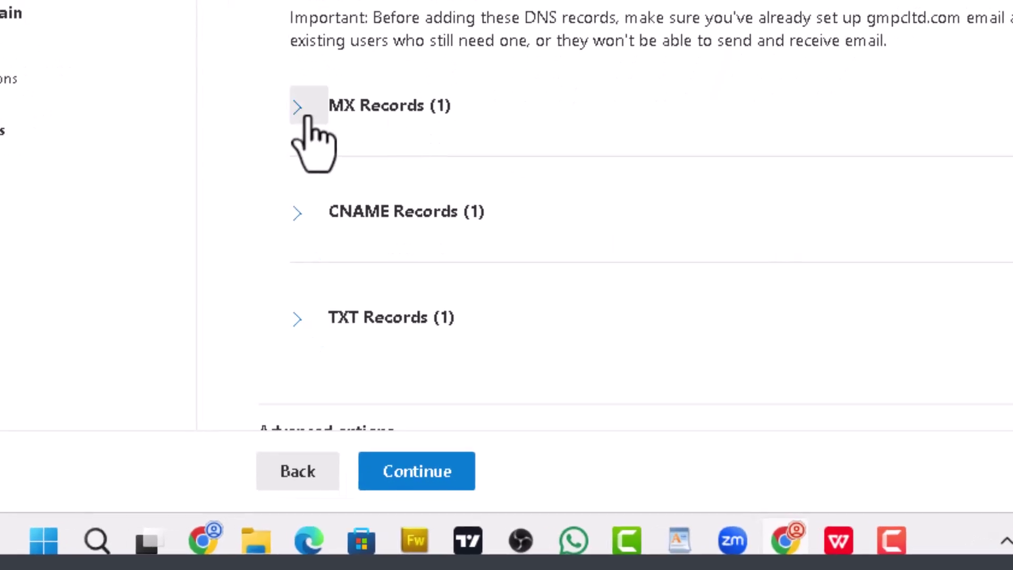
{"action": "left_click", "coordinate": [308, 117]}
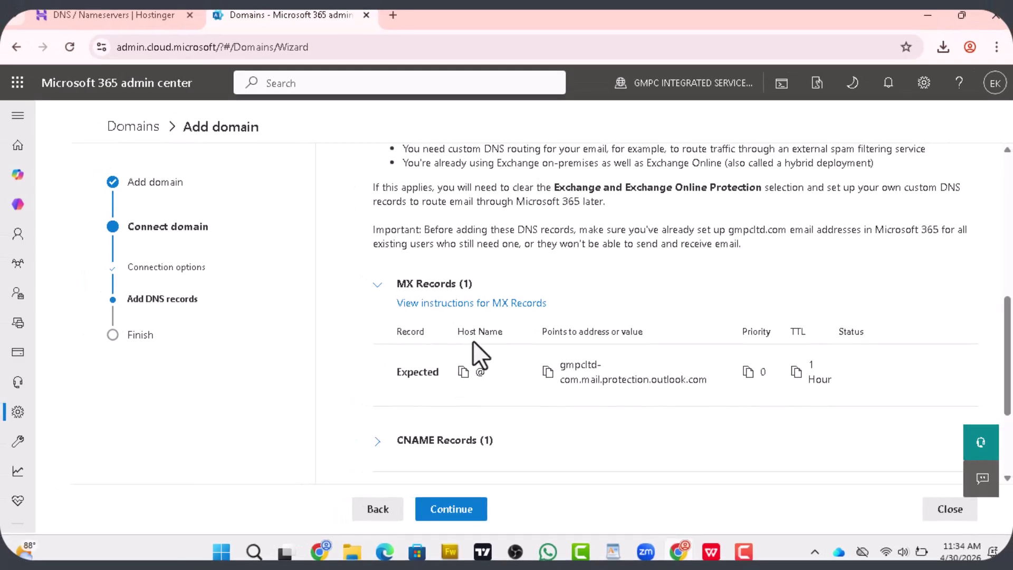
{"action": "left_click", "coordinate": [89, 11]}
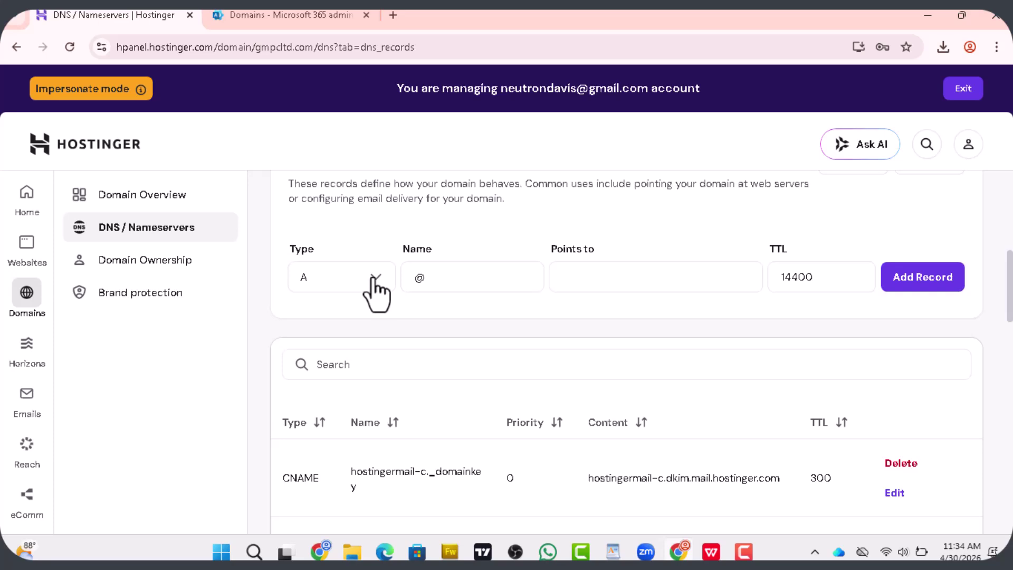
Create an MX record for @ pointing to gmpcltd-com.mail.protection.outlook.com, priority 10, TTL 3600
{"action": "left_click", "coordinate": [376, 289]}
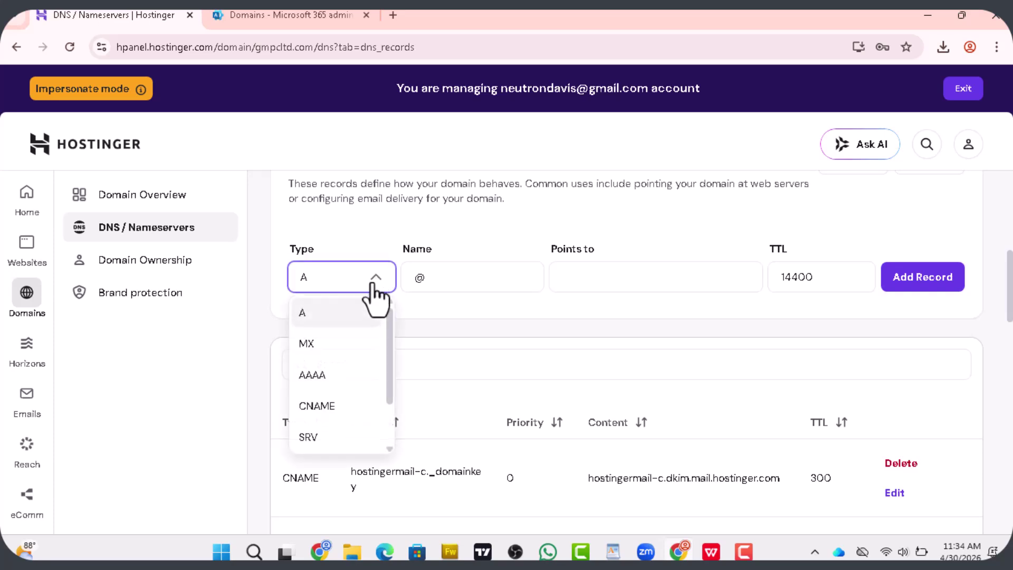
{"action": "left_click", "coordinate": [311, 348]}
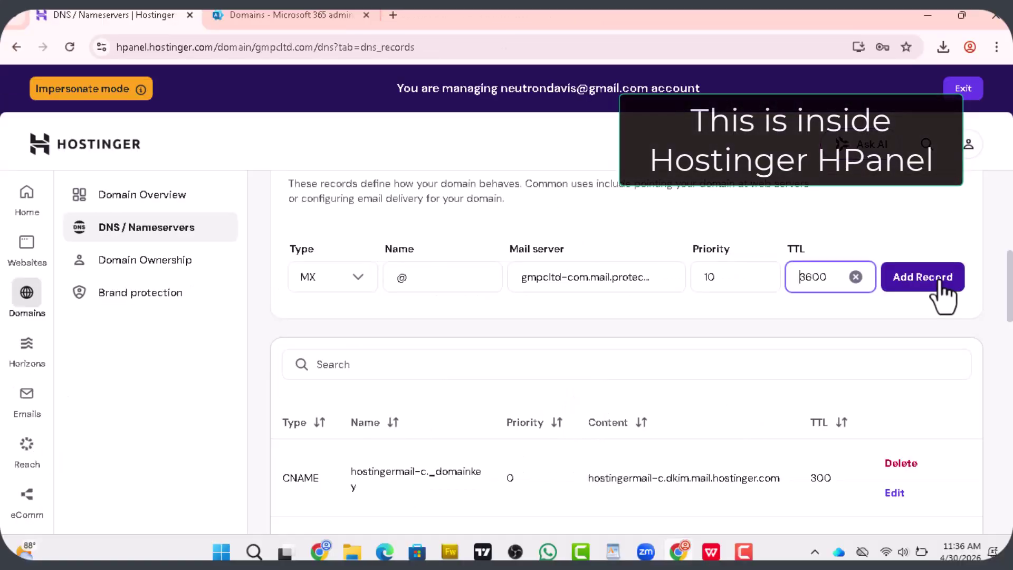
{"action": "left_click", "coordinate": [913, 281]}
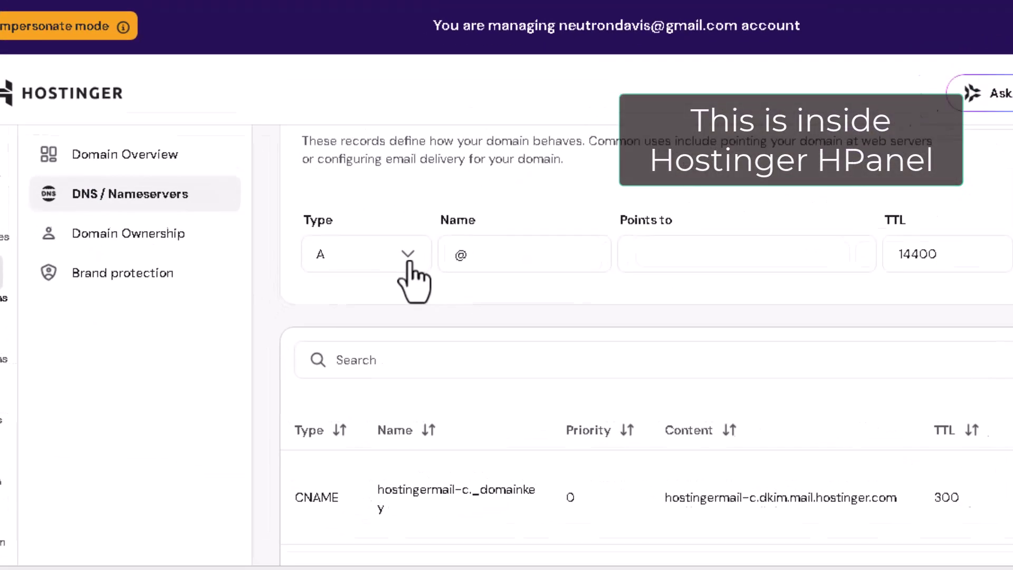
Start a CNAME record named autodiscover, checking the expected values in Microsoft 365
{"action": "left_click", "coordinate": [371, 276]}
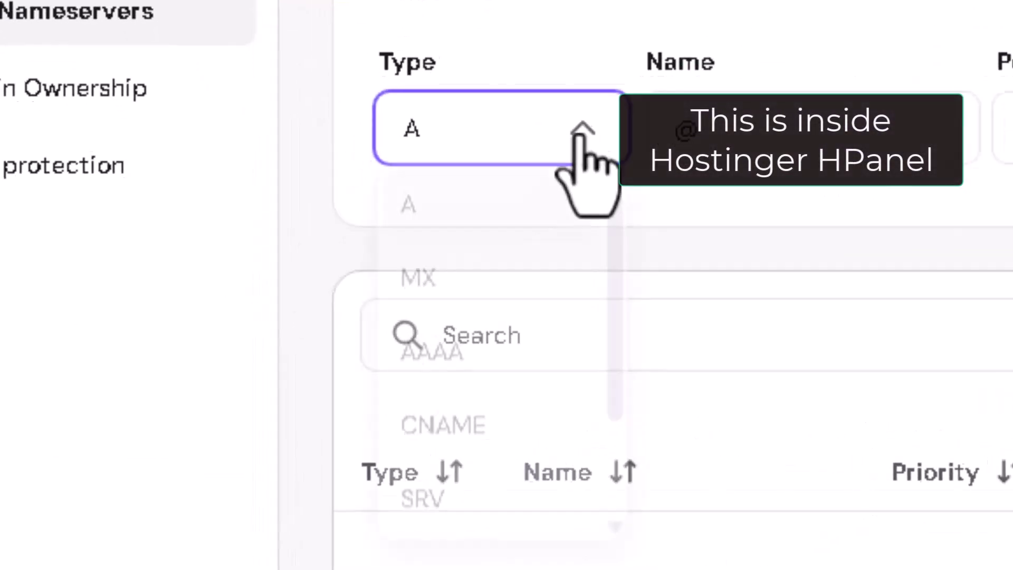
{"action": "left_click", "coordinate": [443, 430]}
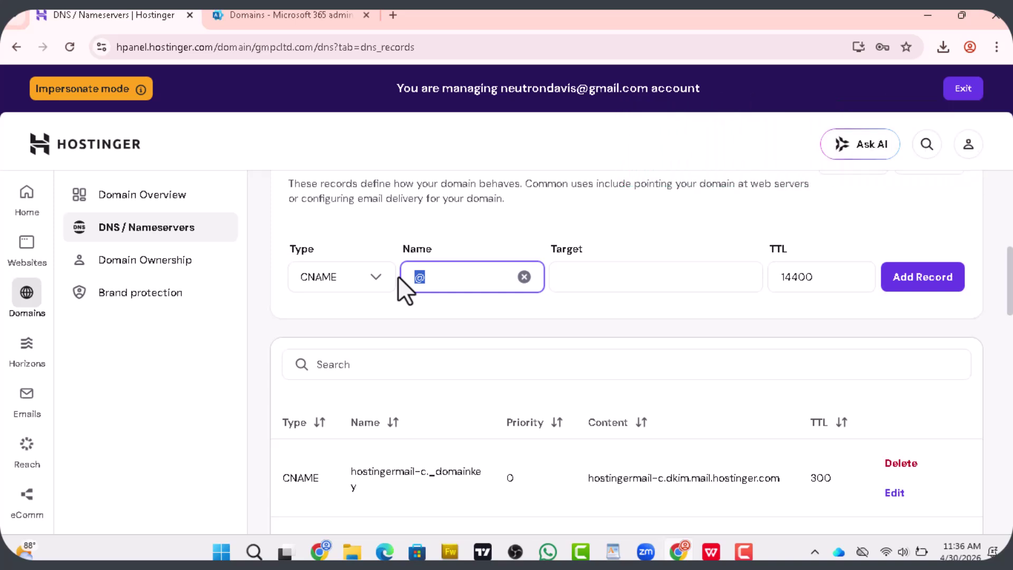
{"action": "type", "text": "autodiscover"}
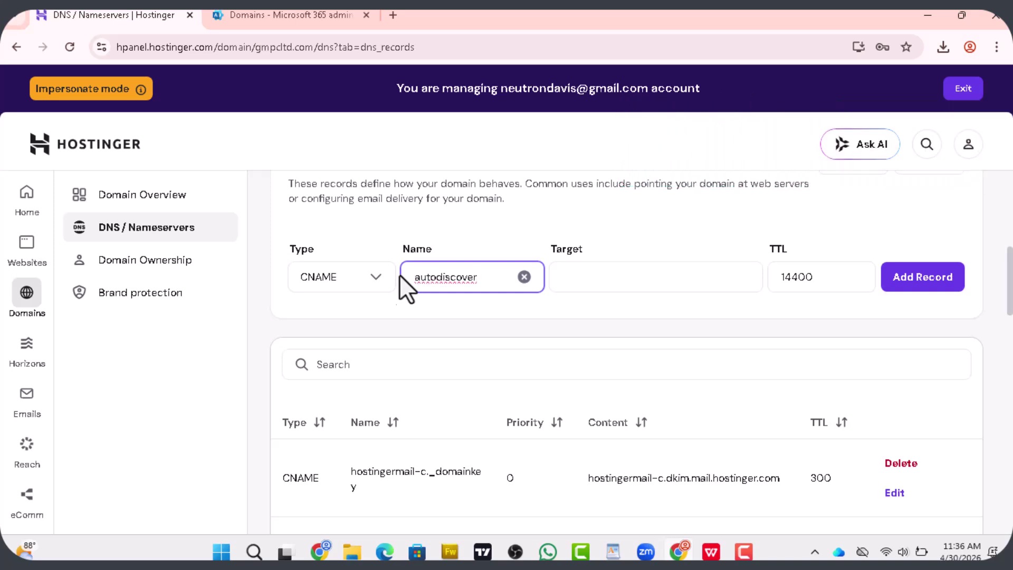
{"action": "left_click", "coordinate": [271, 17]}
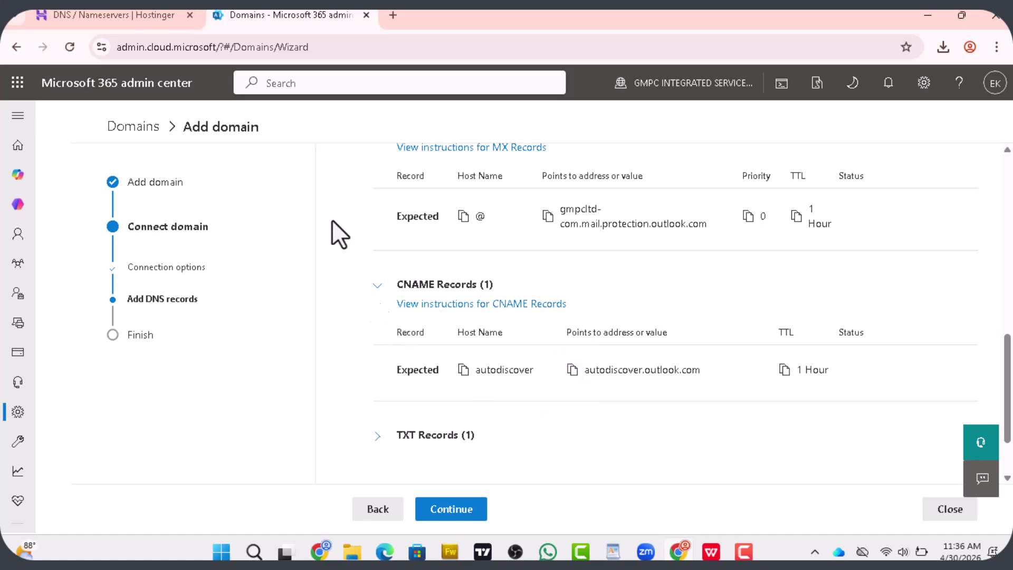
{"action": "left_click", "coordinate": [97, 17]}
Set target autodiscover.outlook.com and TTL 3600 and submit; Hostinger rejects it as conflicting
{"action": "left_click", "coordinate": [592, 285]}
{"action": "type", "text": "autodiscover.outlook.com"}
{"action": "left_click", "coordinate": [275, 16]}
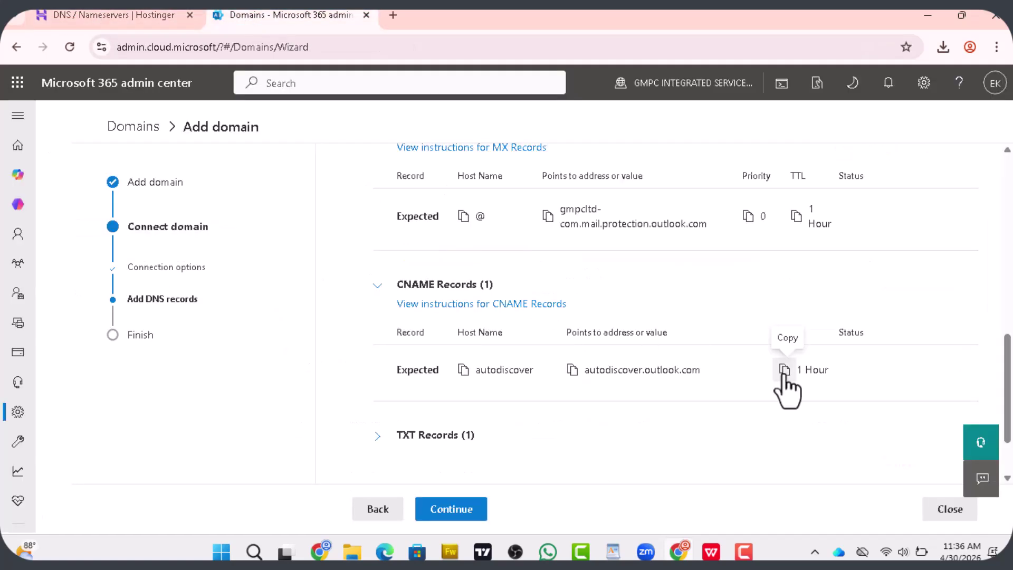
{"action": "left_click", "coordinate": [109, 15]}
{"action": "left_click", "coordinate": [825, 278]}
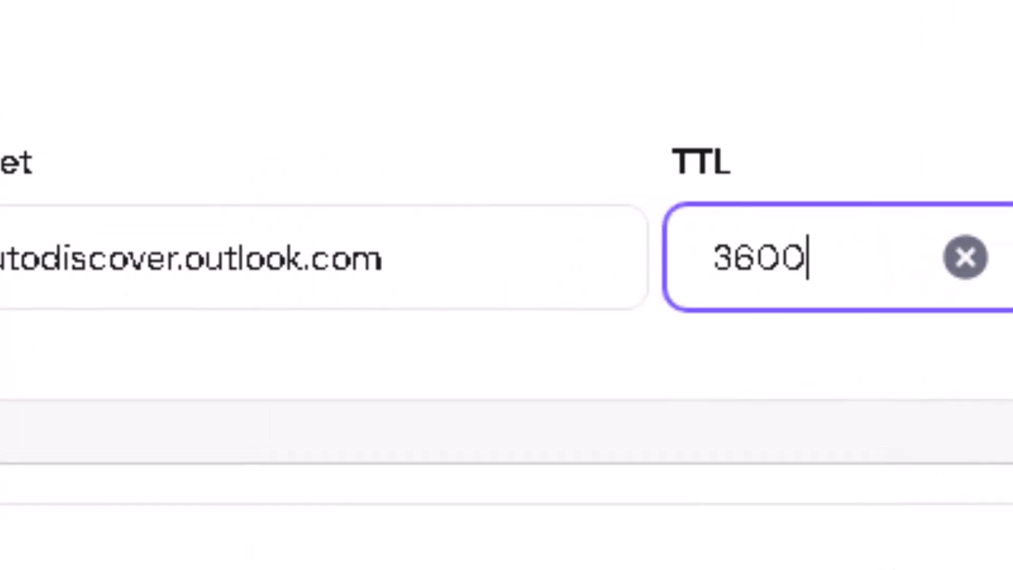
{"action": "left_click", "coordinate": [900, 280]}
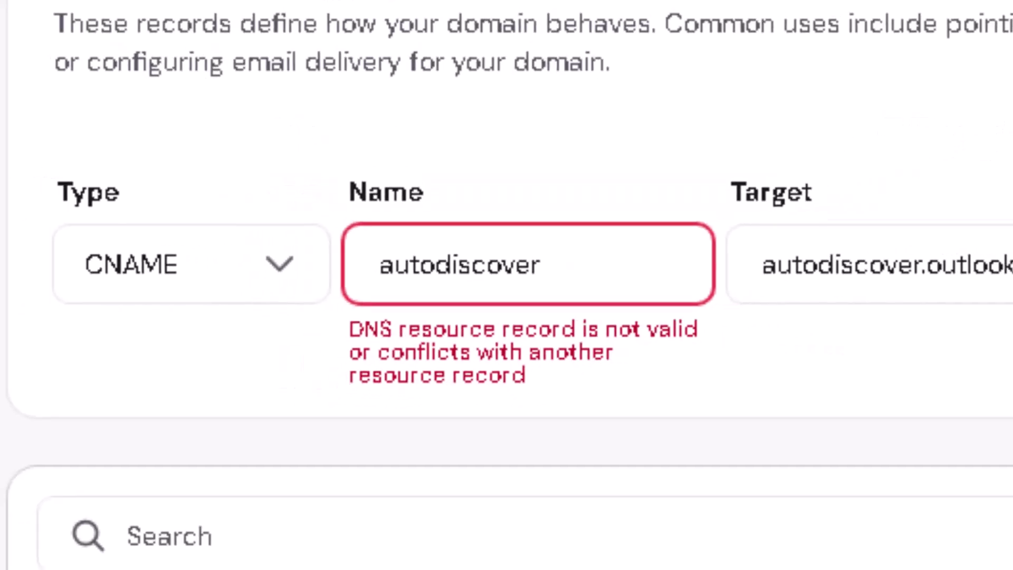
{"action": "left_click", "coordinate": [601, 268]}
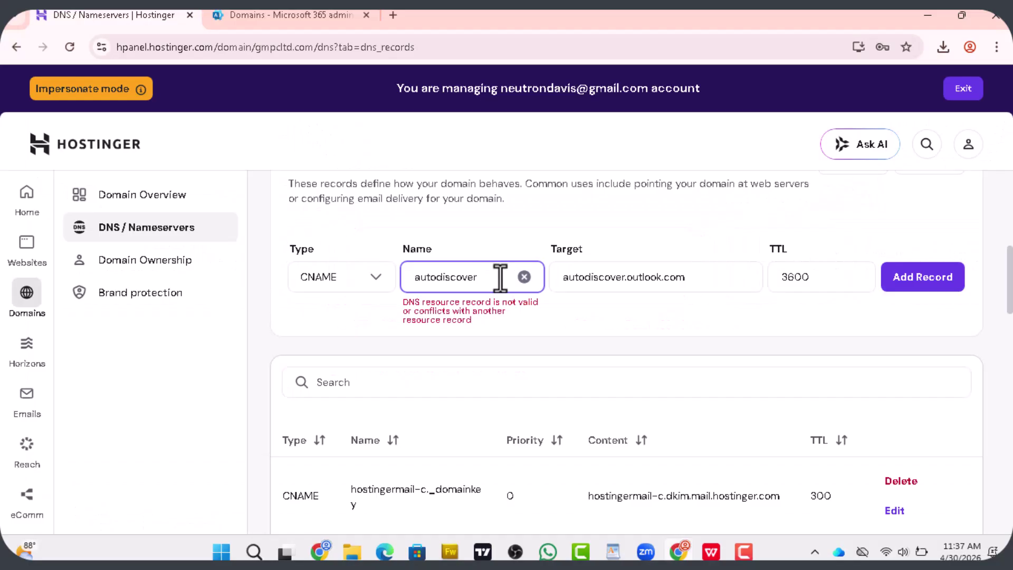
Edit the existing autodiscover CNAME to target autodiscover.outlook.com with TTL 3600 instead of 300
{"action": "left_click_drag", "start_coordinate": [1008, 288], "coordinate": [1007, 371]}
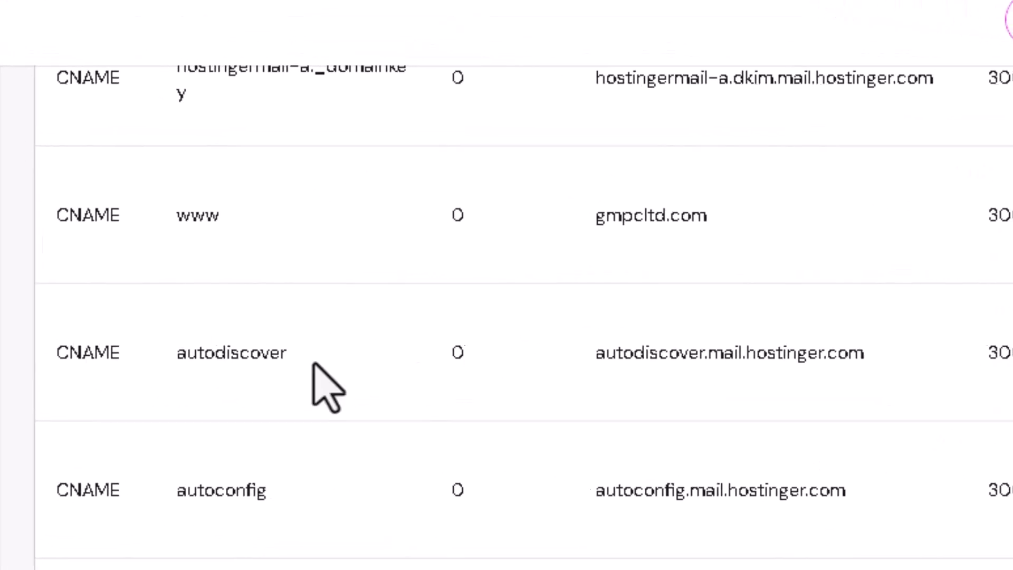
{"action": "left_click", "coordinate": [984, 394]}
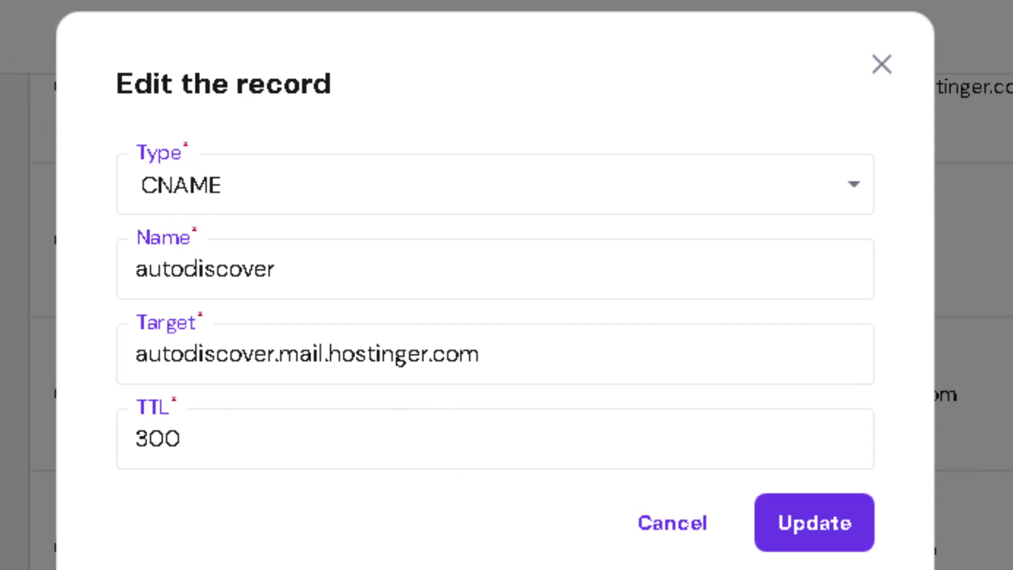
{"action": "left_click_drag", "start_coordinate": [479, 354], "coordinate": [121, 346]}
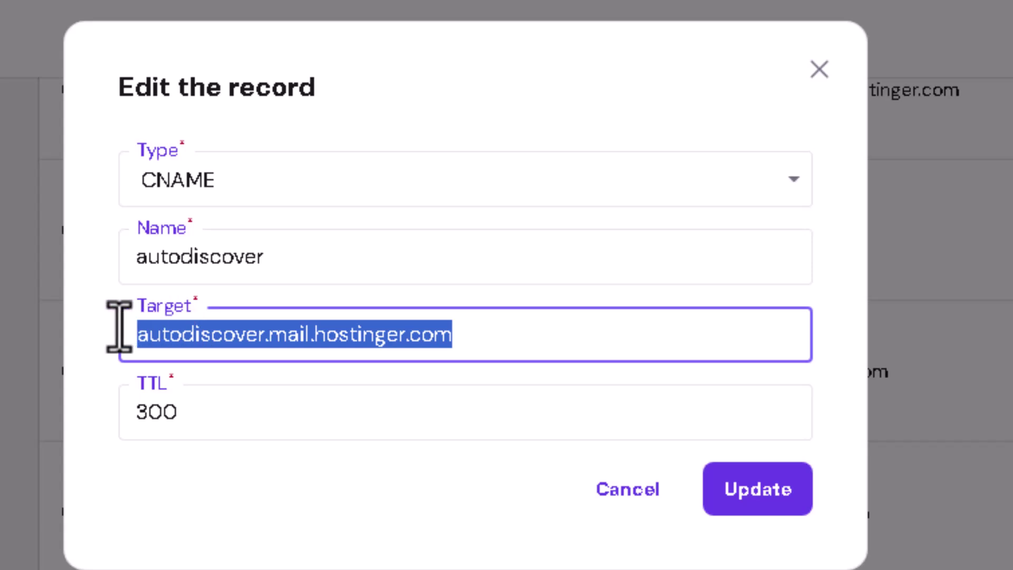
{"action": "right_click", "coordinate": [316, 340]}
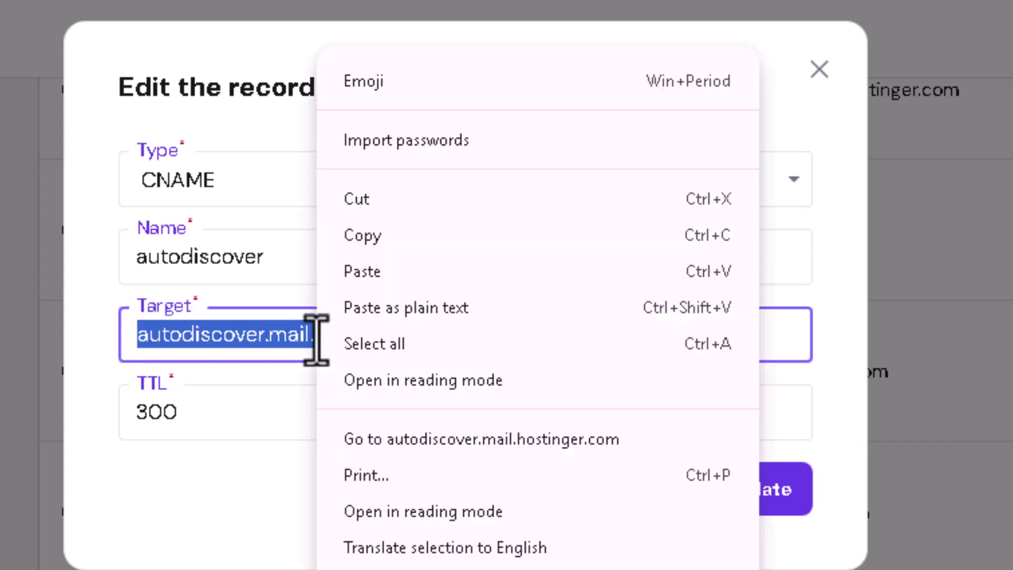
{"action": "left_click", "coordinate": [362, 271]}
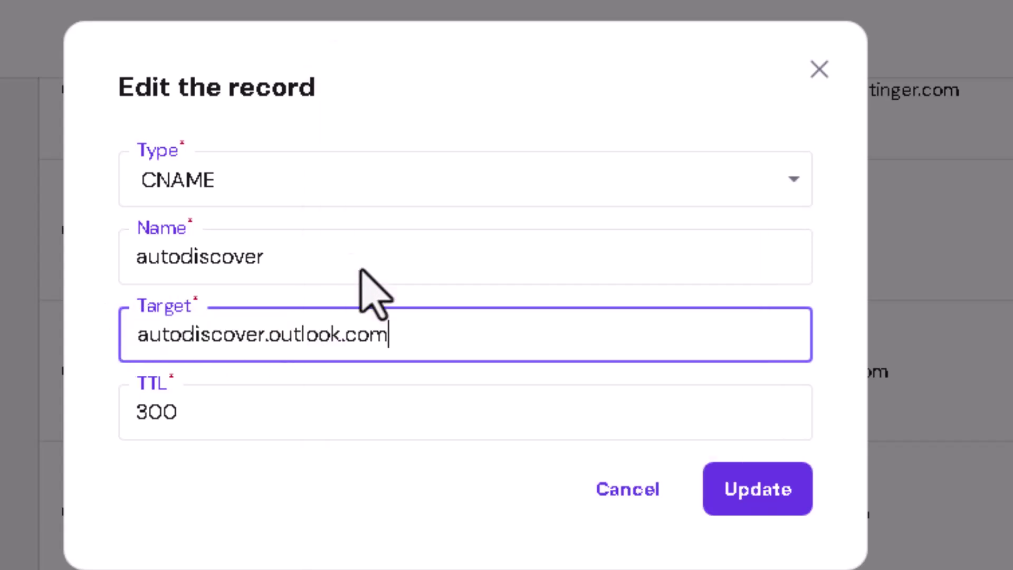
{"action": "left_click", "coordinate": [251, 432]}
{"action": "left_click_drag", "start_coordinate": [251, 432], "coordinate": [75, 455]}
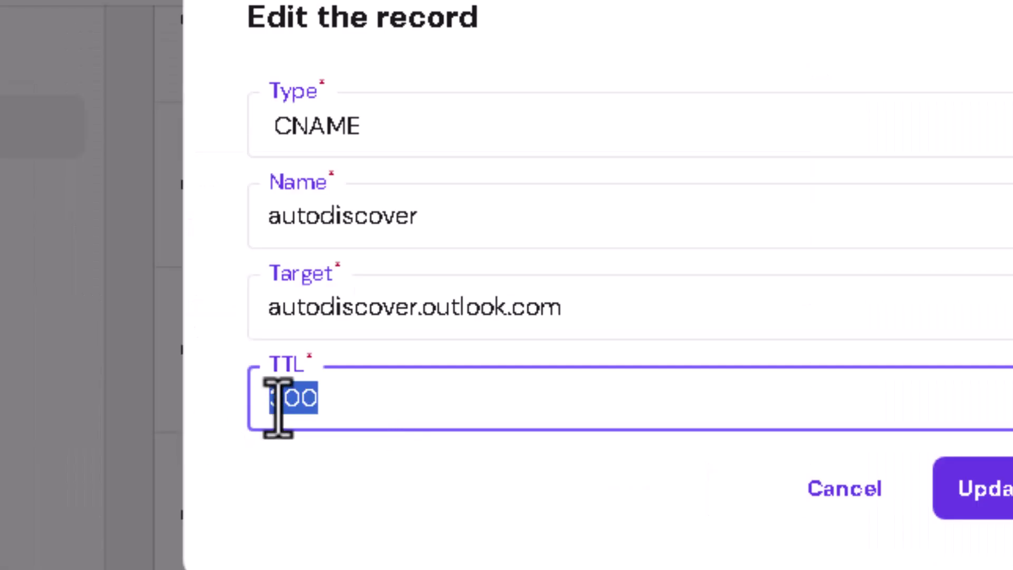
{"action": "right_click", "coordinate": [146, 425]}
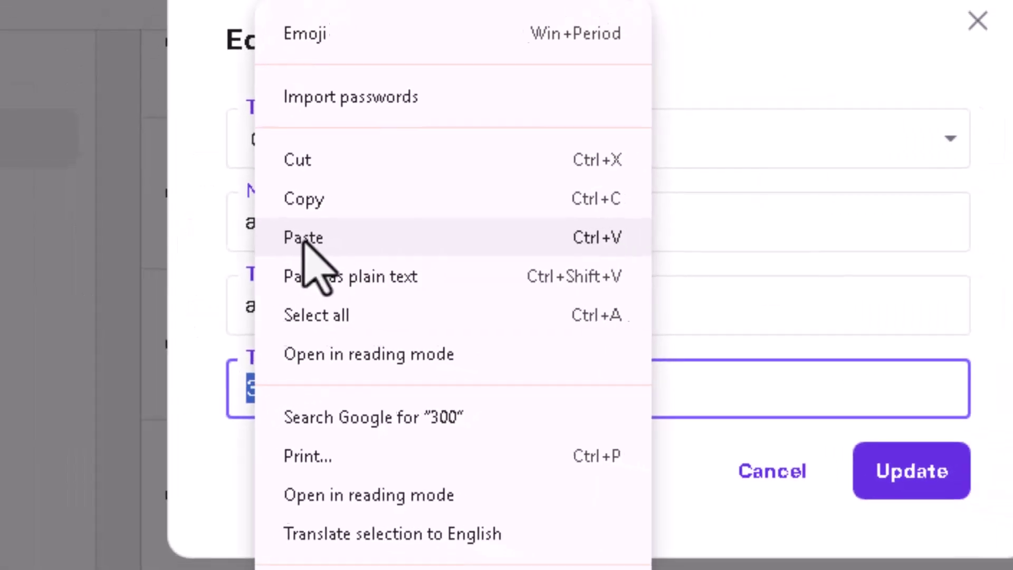
{"action": "left_click", "coordinate": [338, 235]}
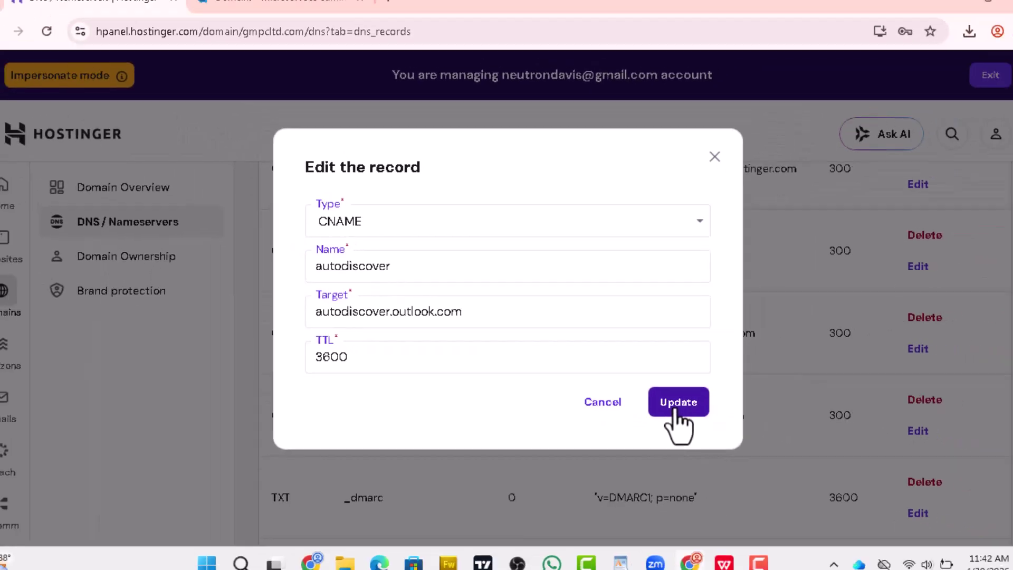
{"action": "left_click", "coordinate": [771, 449]}
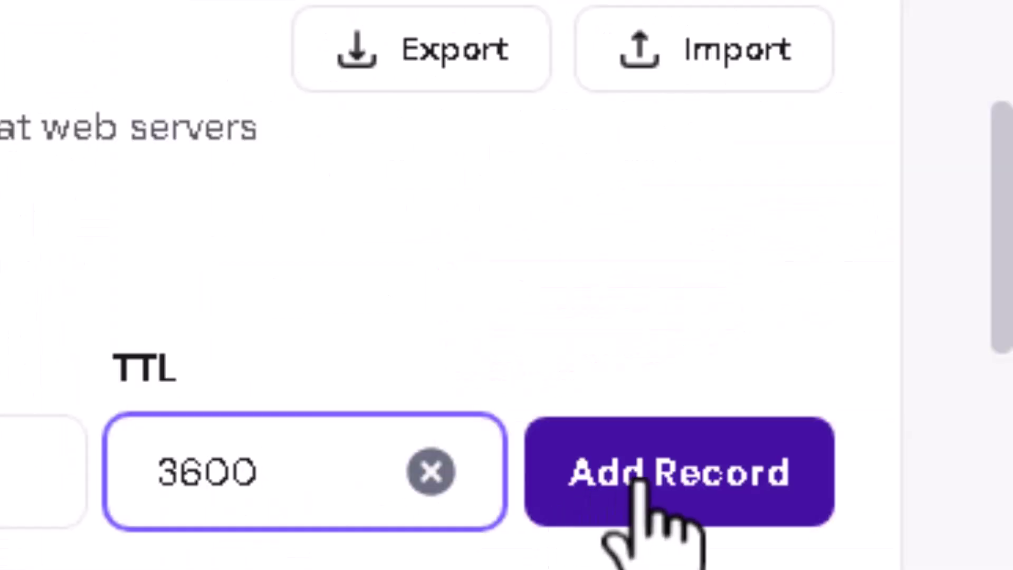
Create the SPF TXT record (v=spf1 include:spf.protection.outlook…, TTL 3600) for @, then return to Microsoft 365
{"action": "left_click", "coordinate": [646, 459]}
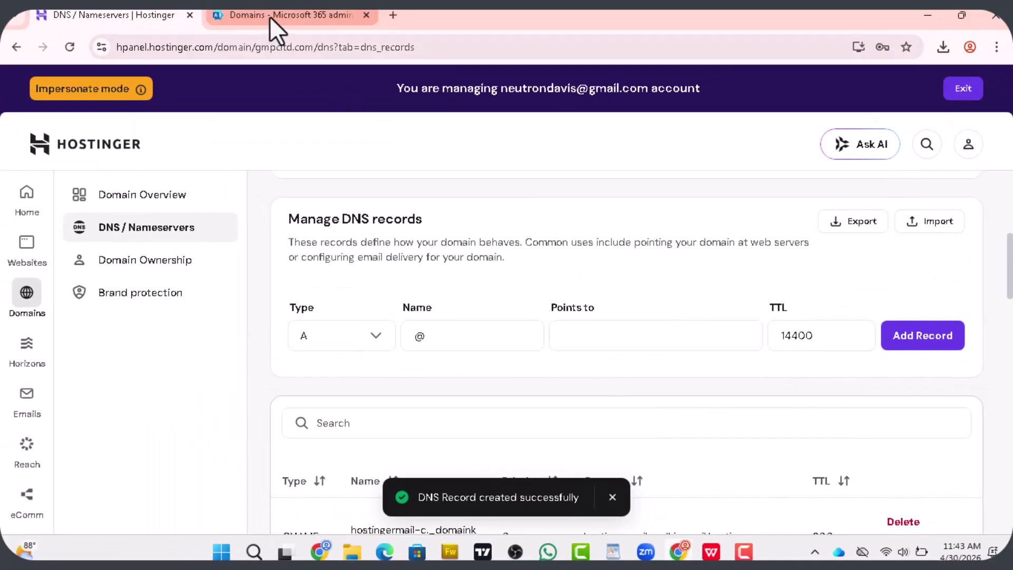
{"action": "left_click", "coordinate": [270, 19]}
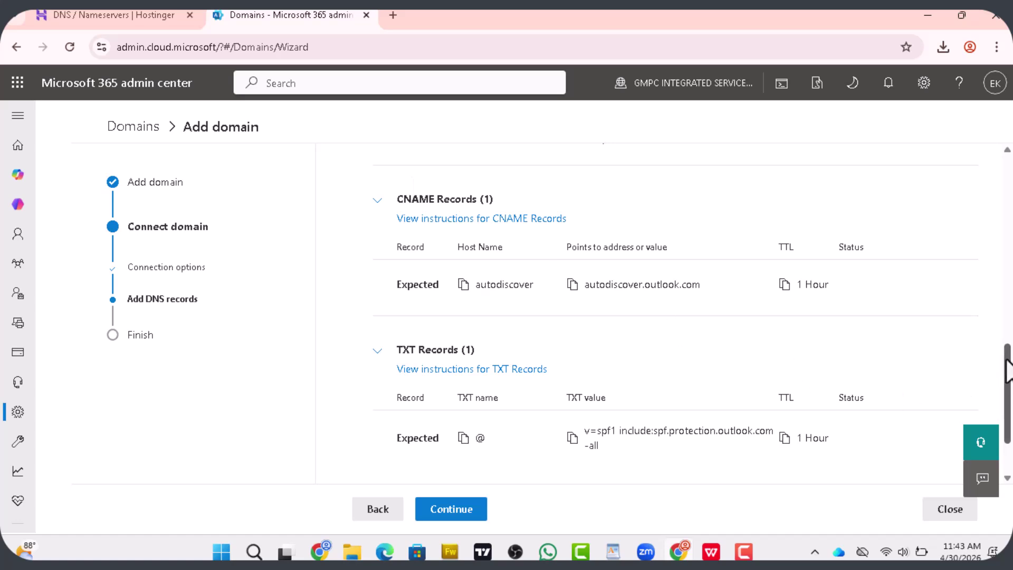
Have Microsoft verify gmpcltd.com's DNS records, then go to the Active users list
{"action": "scroll", "coordinate": [1008, 369], "scroll_direction": "down", "scroll_amount": 3}
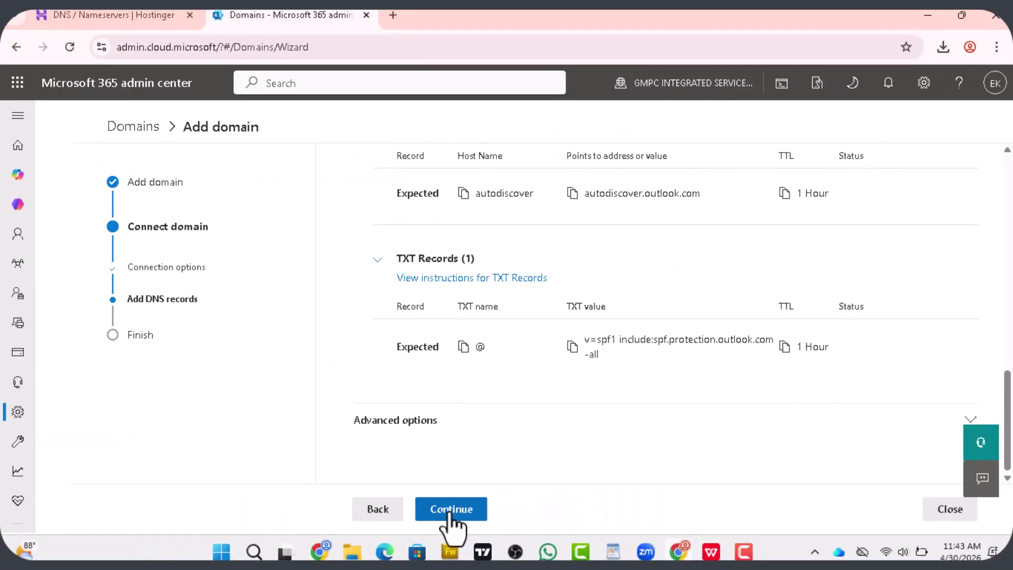
{"action": "left_click", "coordinate": [450, 511]}
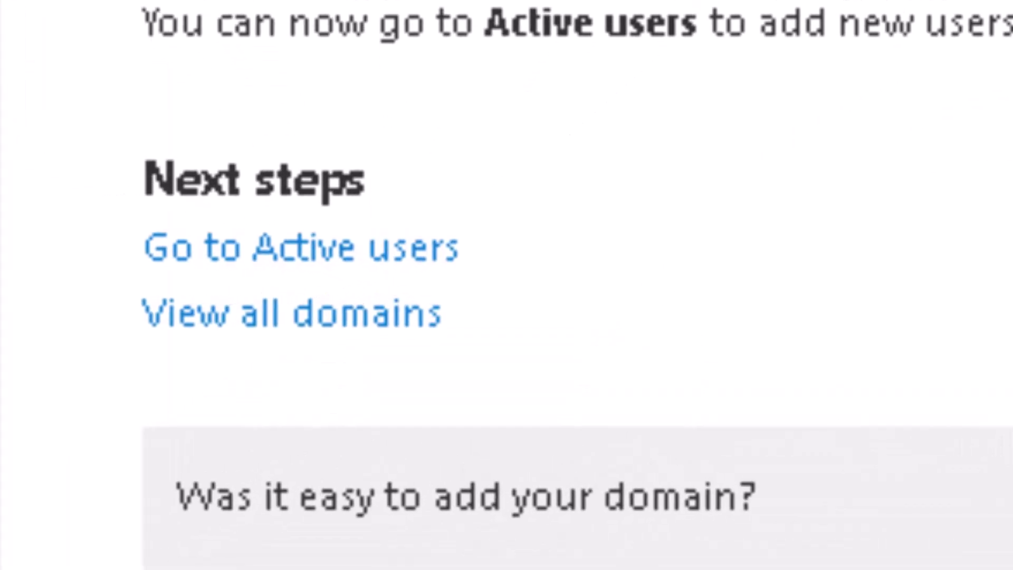
{"action": "left_click", "coordinate": [283, 257]}
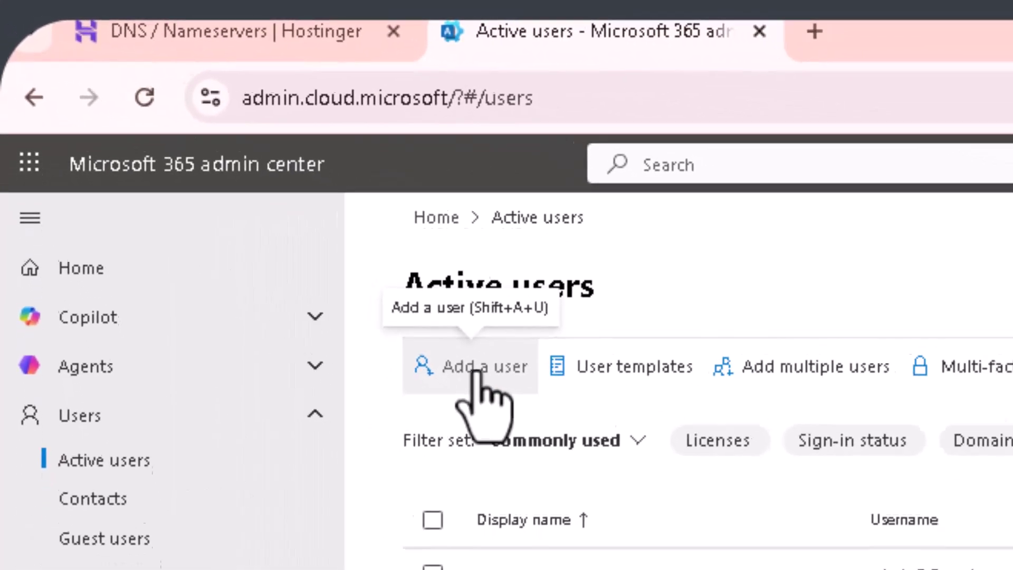
Start the Add a user wizard from the Active users page
{"action": "left_click", "coordinate": [478, 370]}
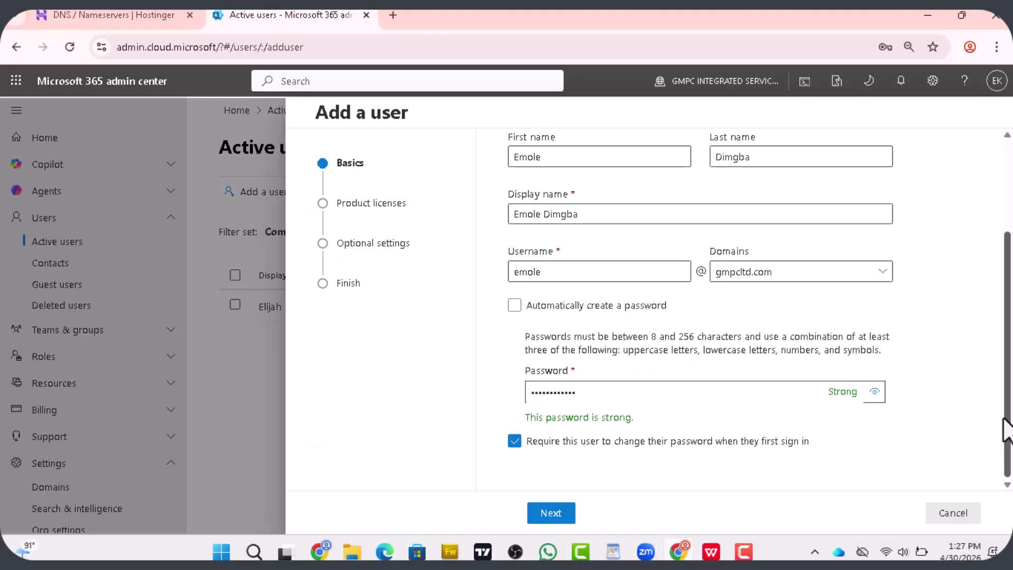
Move on to licences and assign the Microsoft 365 Business Basic licence to the new user
{"action": "left_click", "coordinate": [551, 514]}
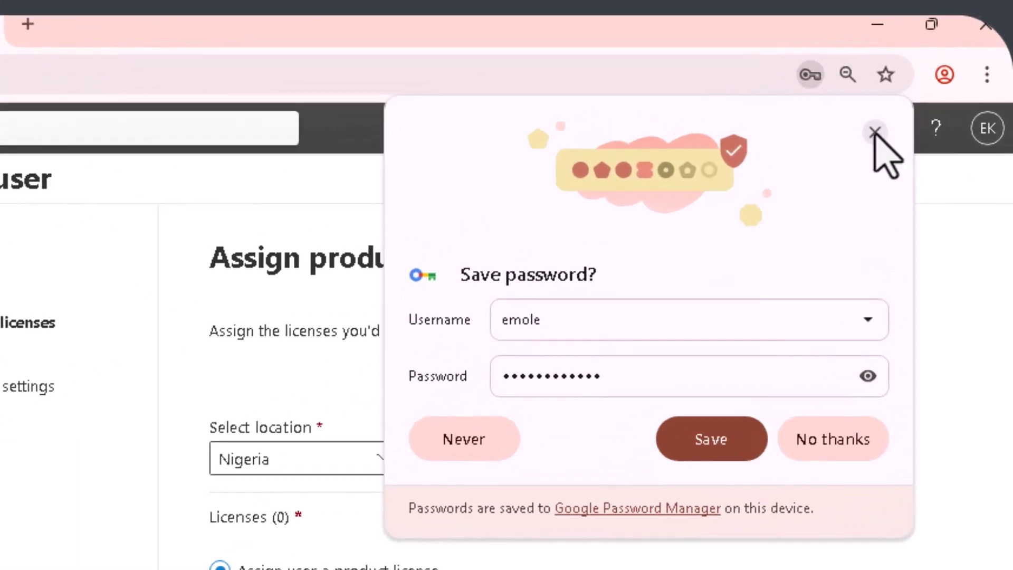
{"action": "left_click", "coordinate": [874, 133]}
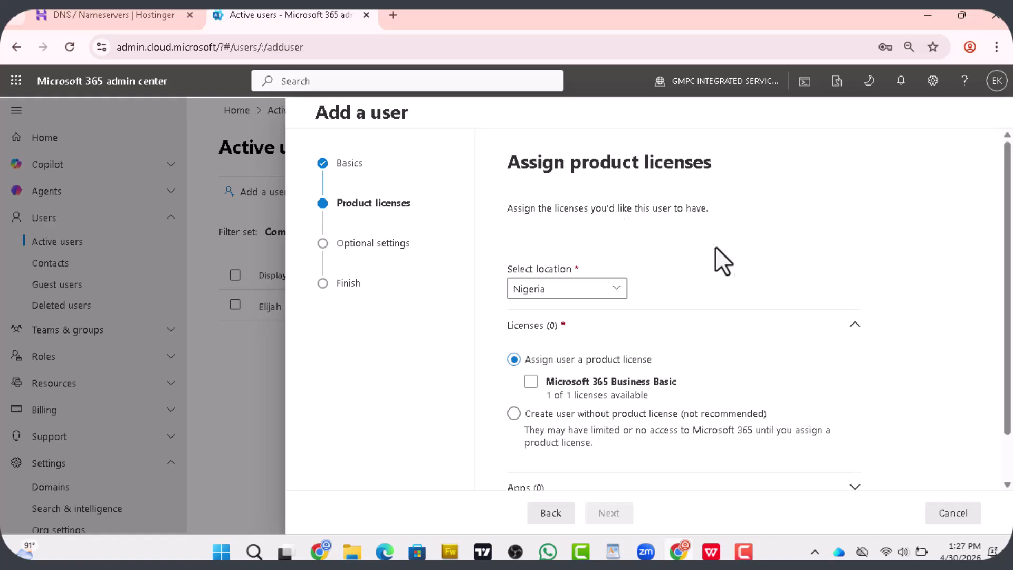
{"action": "left_click_drag", "start_coordinate": [1008, 258], "coordinate": [1010, 332]}
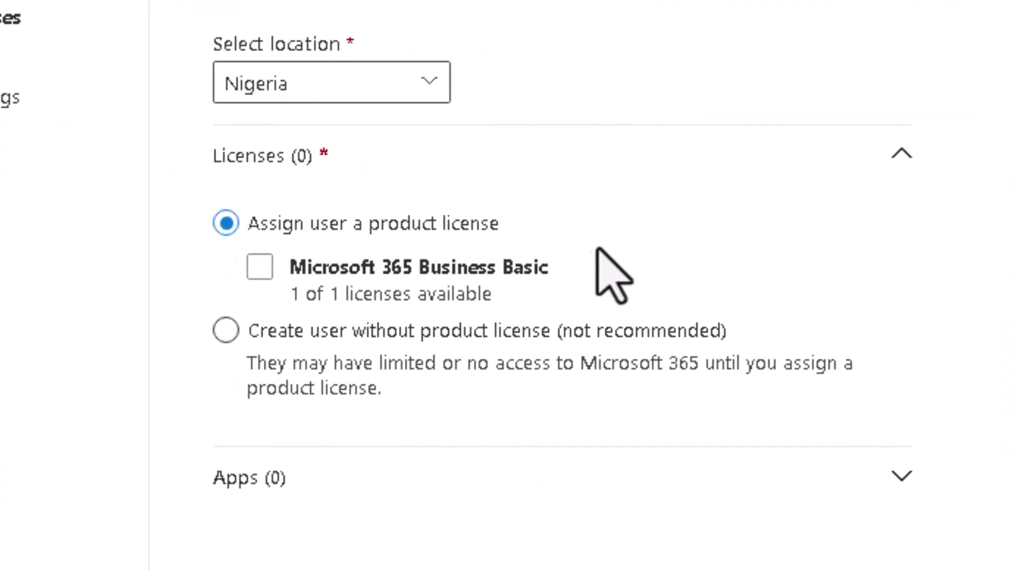
{"action": "left_click", "coordinate": [670, 324]}
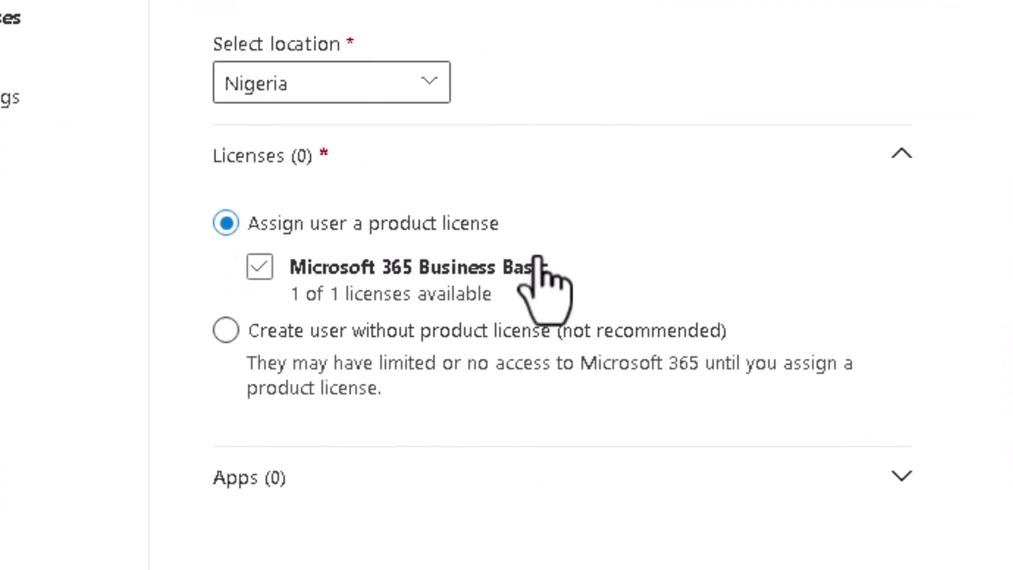
{"action": "left_click", "coordinate": [482, 263]}
{"action": "left_click", "coordinate": [394, 342]}
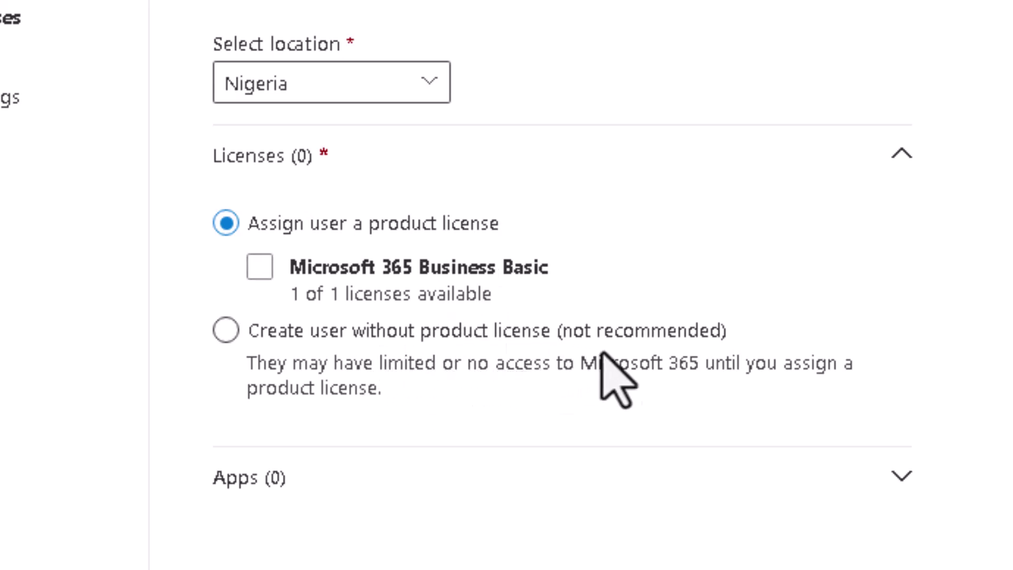
{"action": "left_click", "coordinate": [260, 268]}
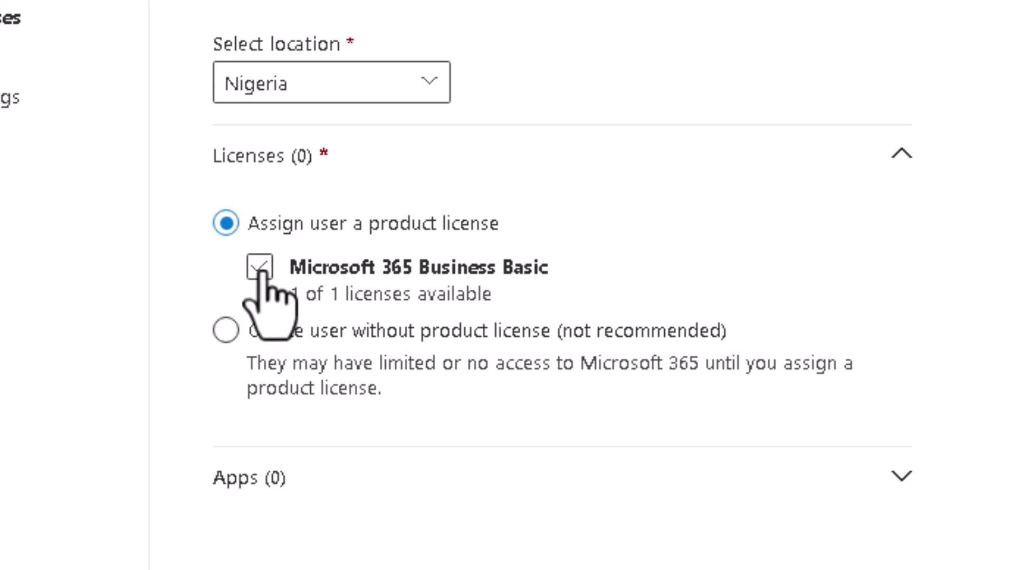
{"action": "left_click", "coordinate": [260, 267]}
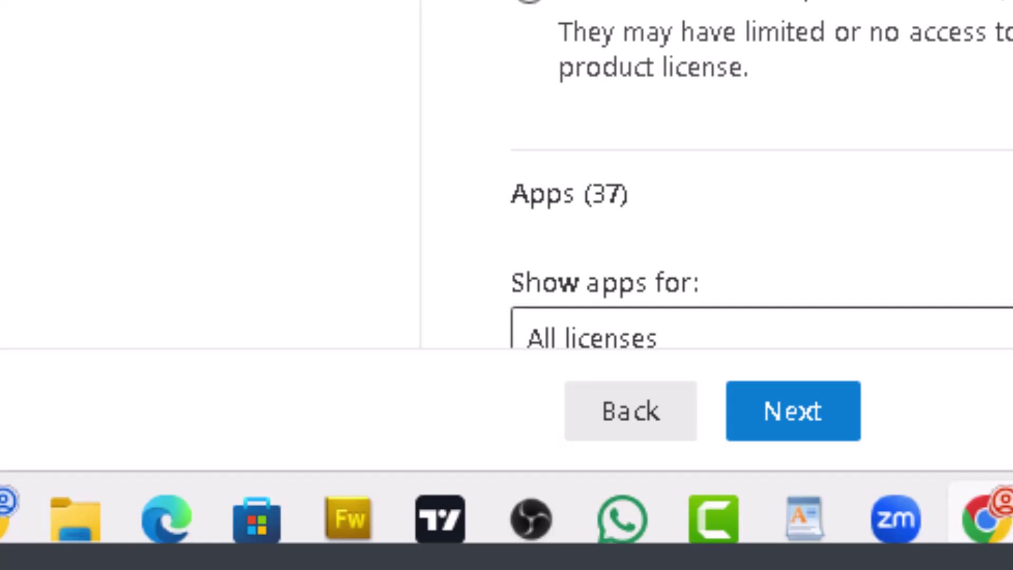
Leave the Business Basic apps at their defaults and continue to Optional settings
{"action": "scroll", "coordinate": [738, 211], "scroll_direction": "down", "scroll_amount": 6}
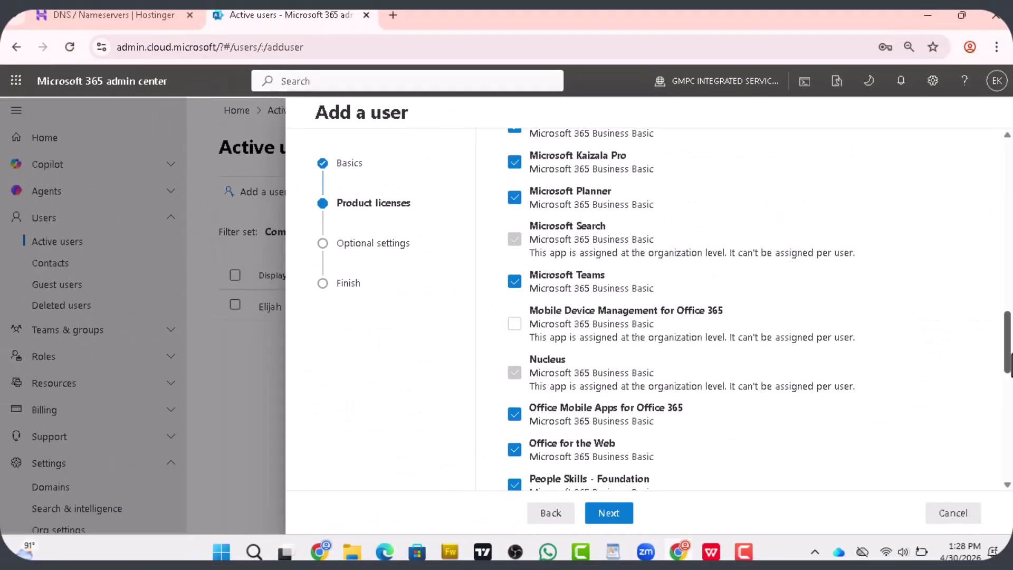
{"action": "scroll", "coordinate": [738, 309], "scroll_direction": "down", "scroll_amount": 2}
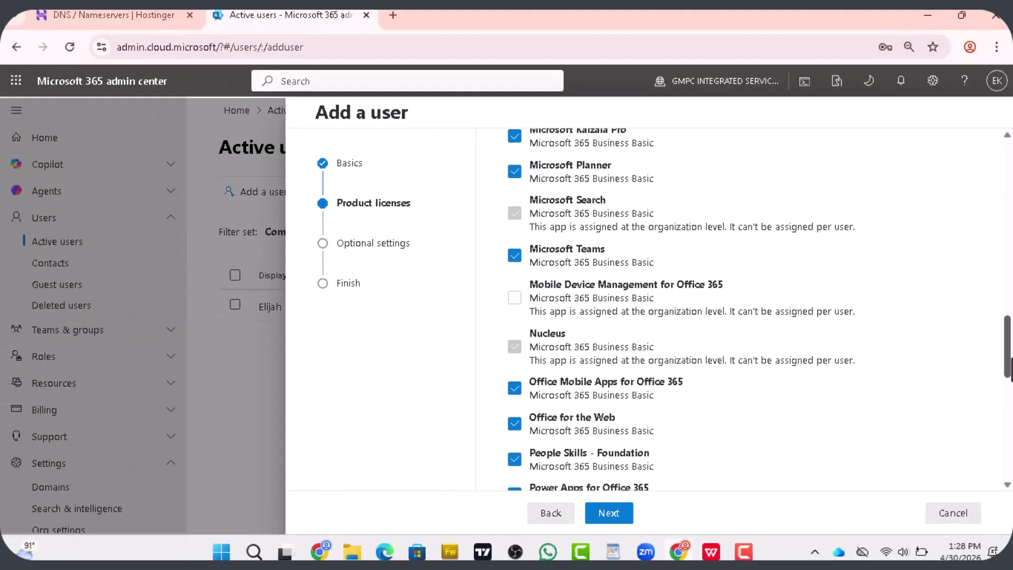
{"action": "scroll", "coordinate": [738, 309], "scroll_direction": "up", "scroll_amount": 5}
{"action": "left_click", "coordinate": [607, 515]}
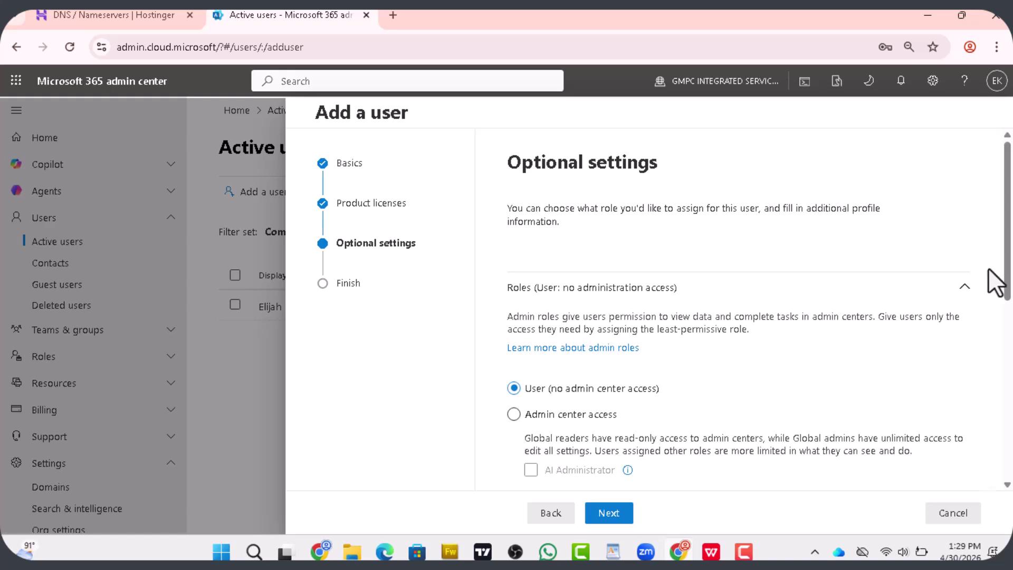
Keep the User role with no admin center access, review the summary and finish adding
{"action": "mouse_move", "coordinate": [1009, 270]}
{"action": "left_mouse_down"}
{"action": "mouse_move", "coordinate": [1010, 407]}
{"action": "mouse_move", "coordinate": [1007, 286]}
{"action": "left_mouse_up"}
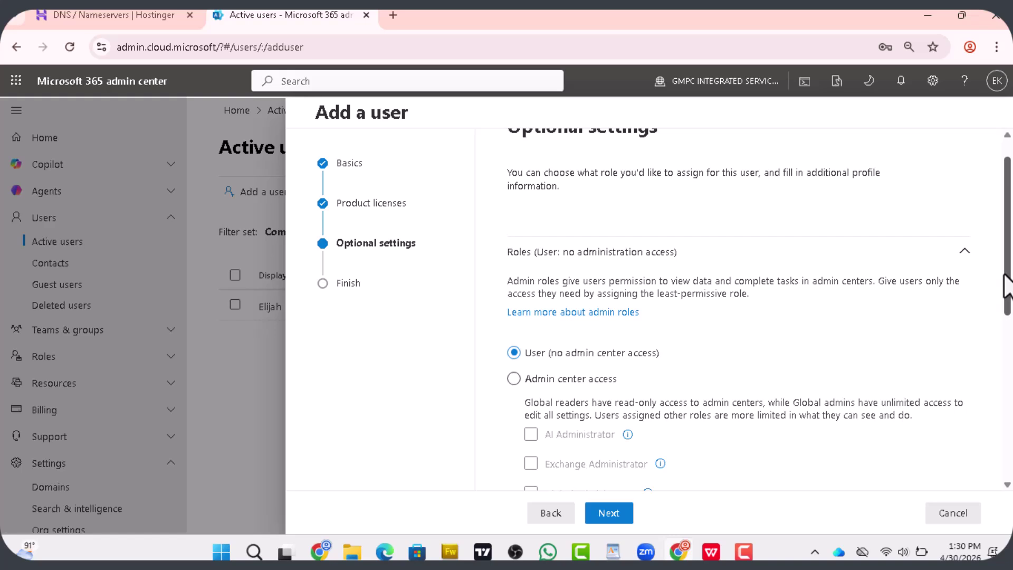
{"action": "left_click", "coordinate": [991, 266]}
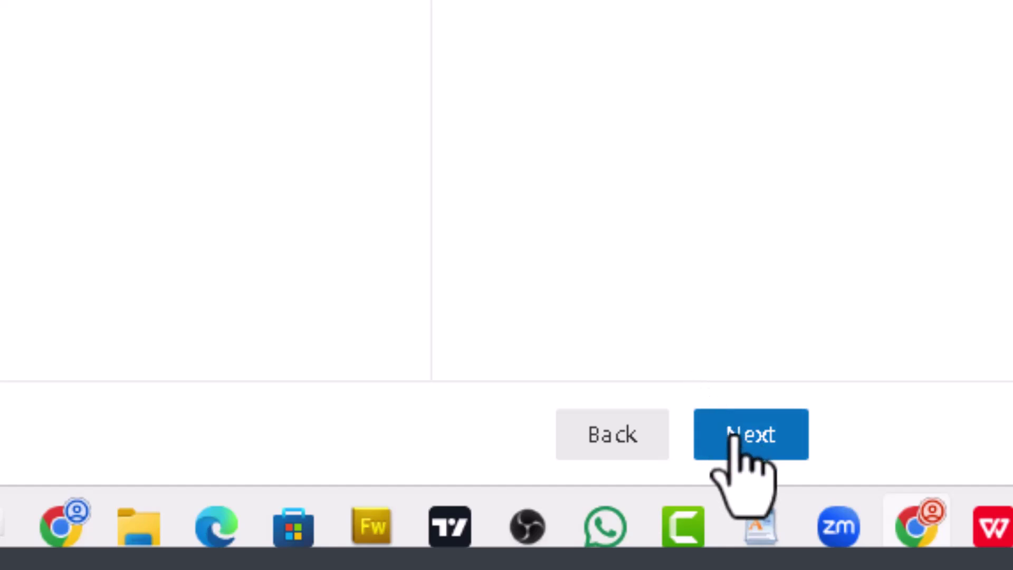
{"action": "left_click", "coordinate": [735, 436]}
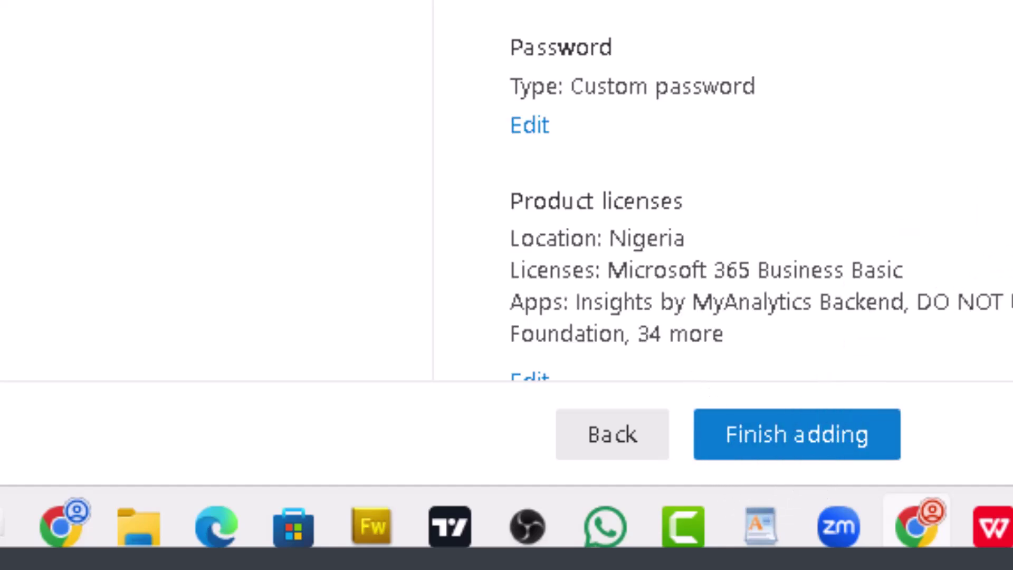
{"action": "scroll", "coordinate": [717, 190], "scroll_direction": "down", "scroll_amount": 5}
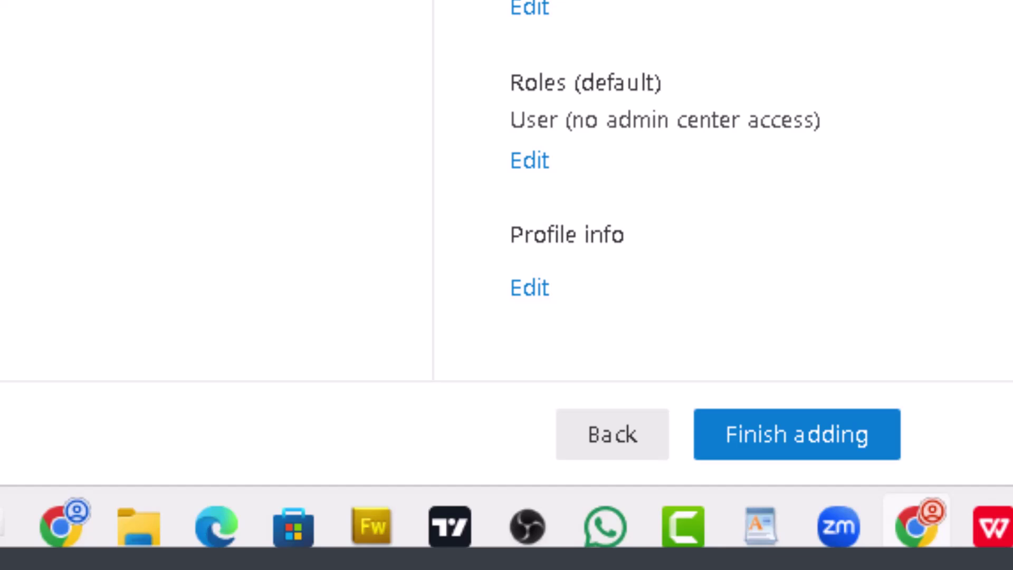
{"action": "left_click", "coordinate": [805, 443]}
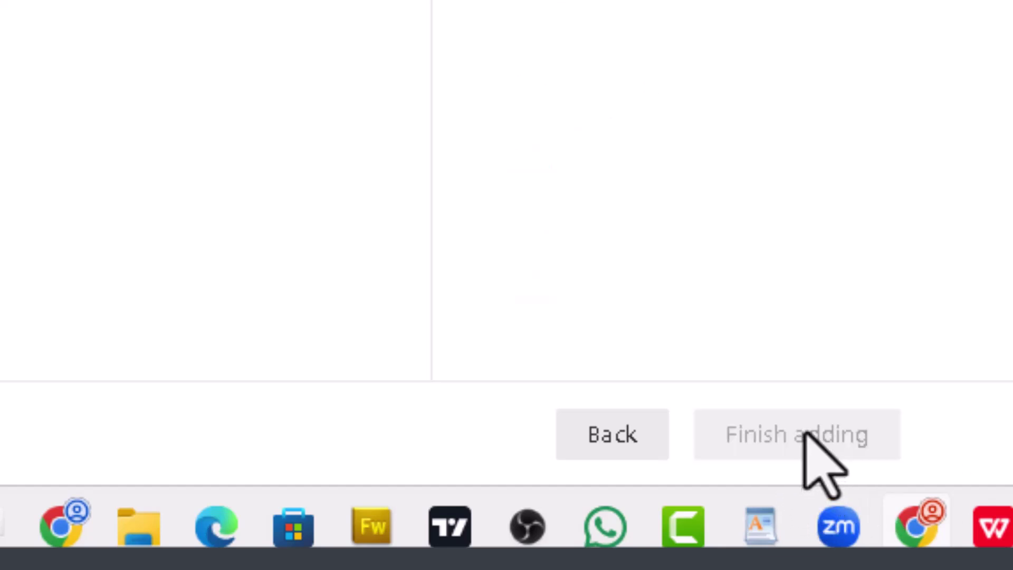